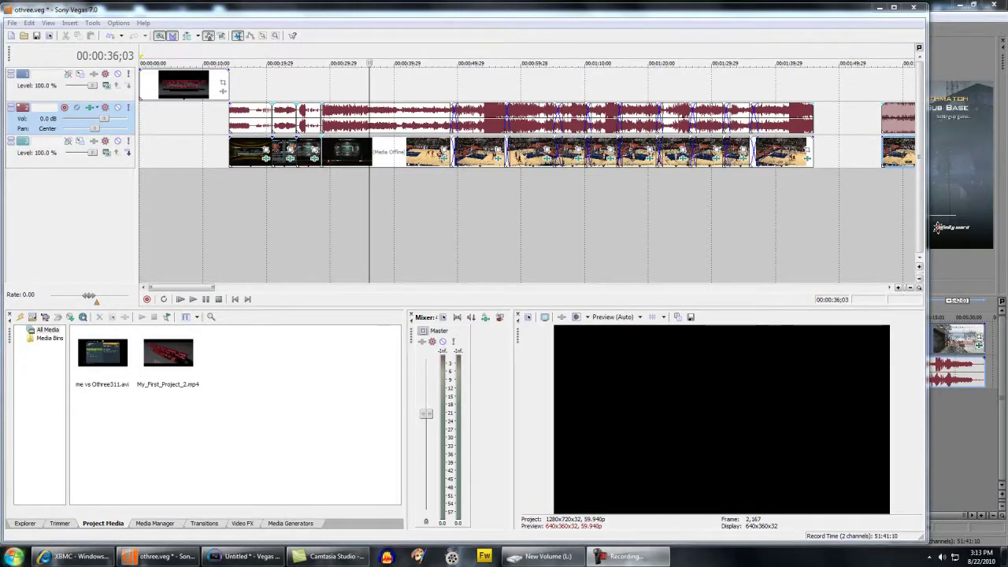
Review the capture card settings in Control Panel, keeping HDMI Video & HDMI Audio as input
{"action": "left_click", "coordinate": [13, 556]}
{"action": "left_click", "coordinate": [189, 253]}
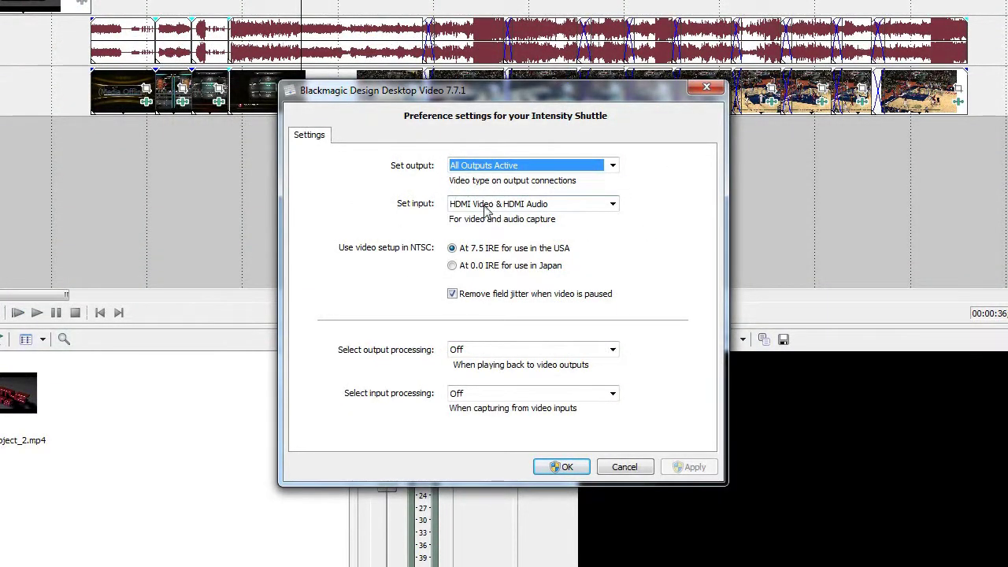
{"action": "left_click", "coordinate": [470, 204]}
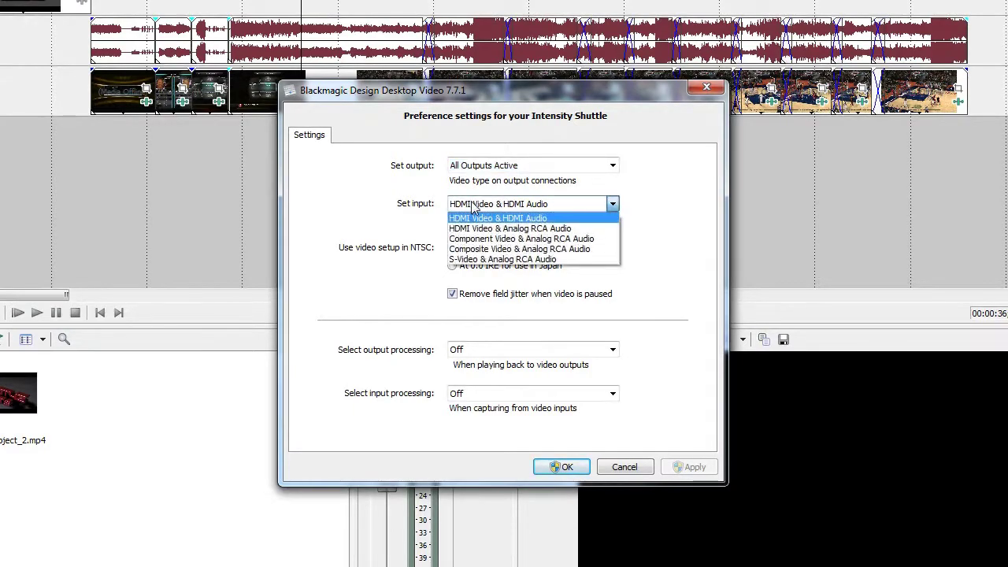
{"action": "left_click", "coordinate": [416, 209]}
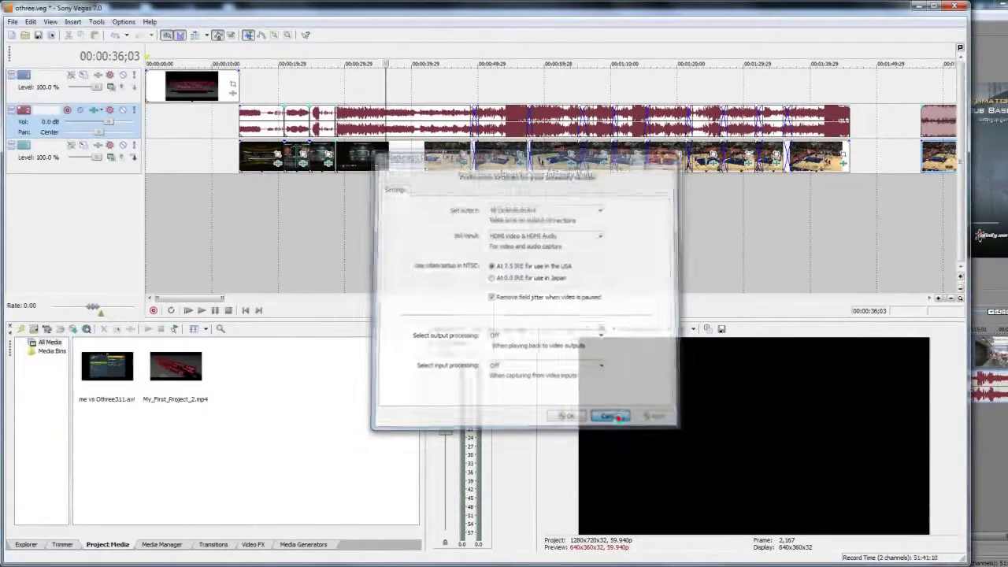
{"action": "left_click", "coordinate": [636, 466]}
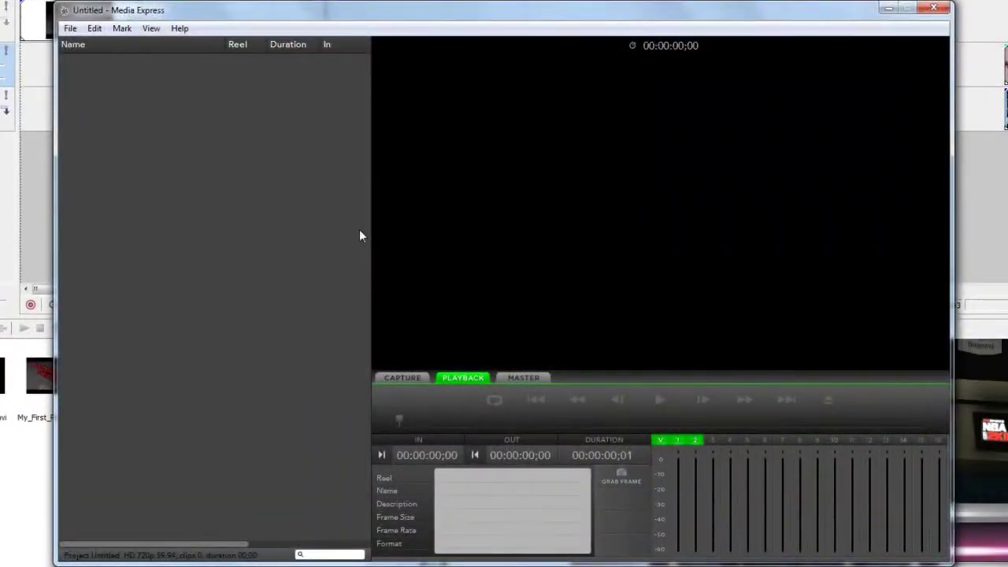
Switch Media Express to Capture mode and review its Preferences without changing anything
{"action": "left_click", "coordinate": [403, 378]}
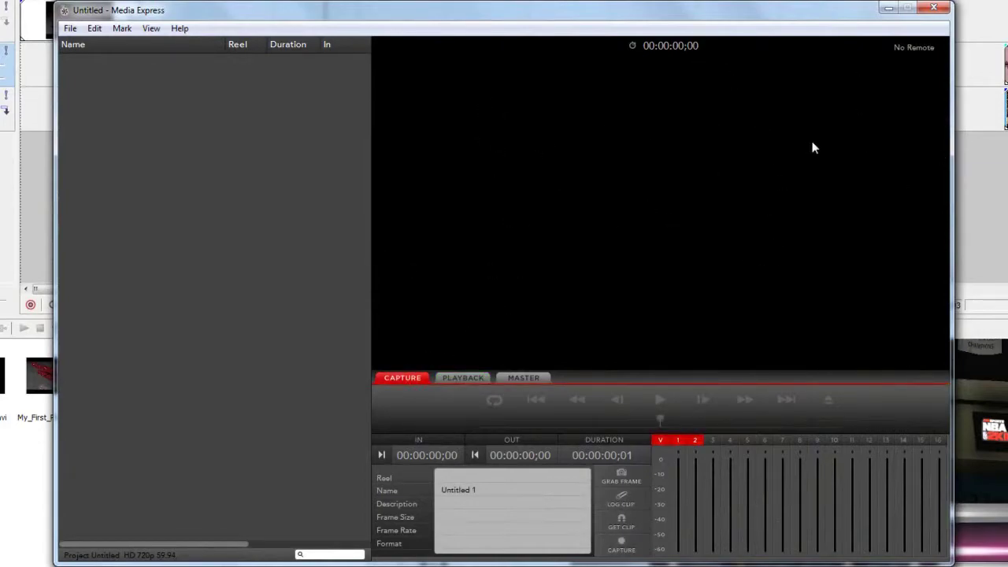
{"action": "left_click", "coordinate": [95, 28]}
{"action": "left_click", "coordinate": [100, 153]}
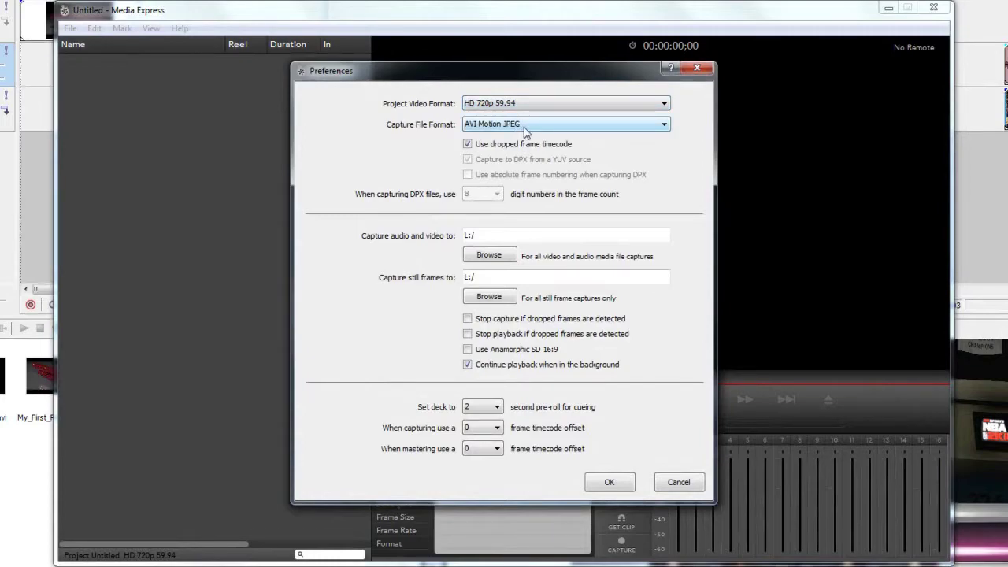
{"action": "left_click", "coordinate": [677, 482]}
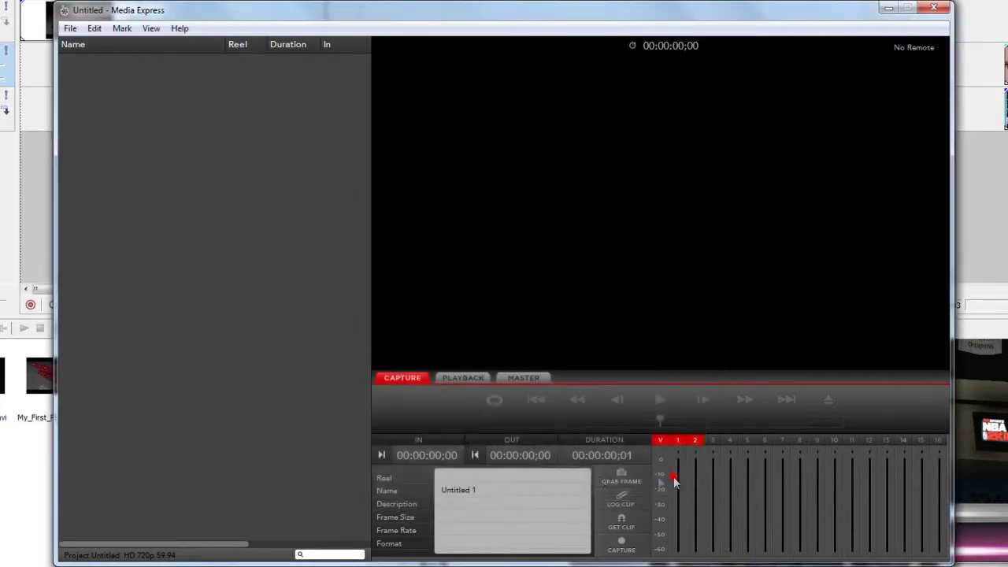
Close Media Express to return to the othree project in Vegas
{"action": "left_click", "coordinate": [934, 10]}
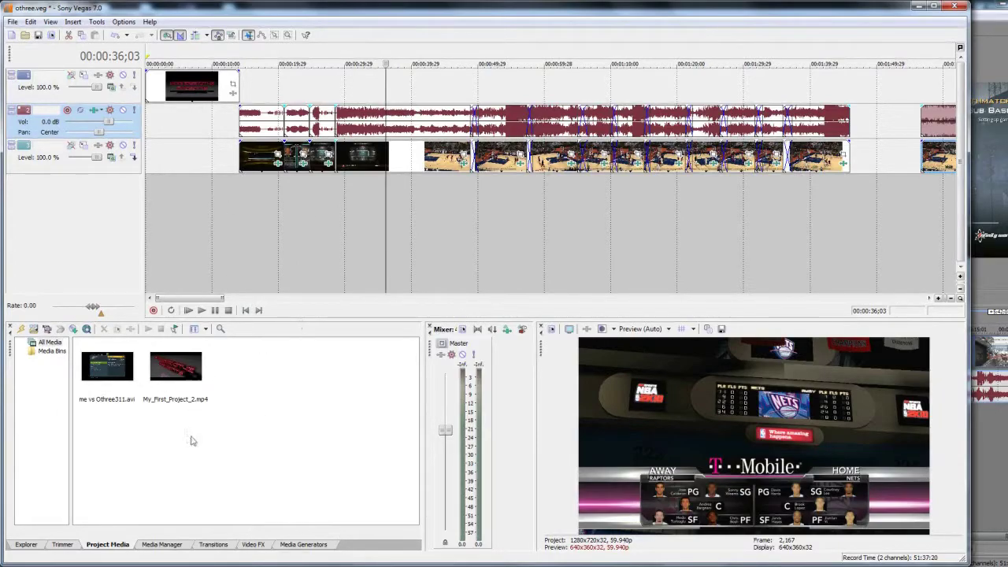
{"action": "left_click", "coordinate": [13, 21]}
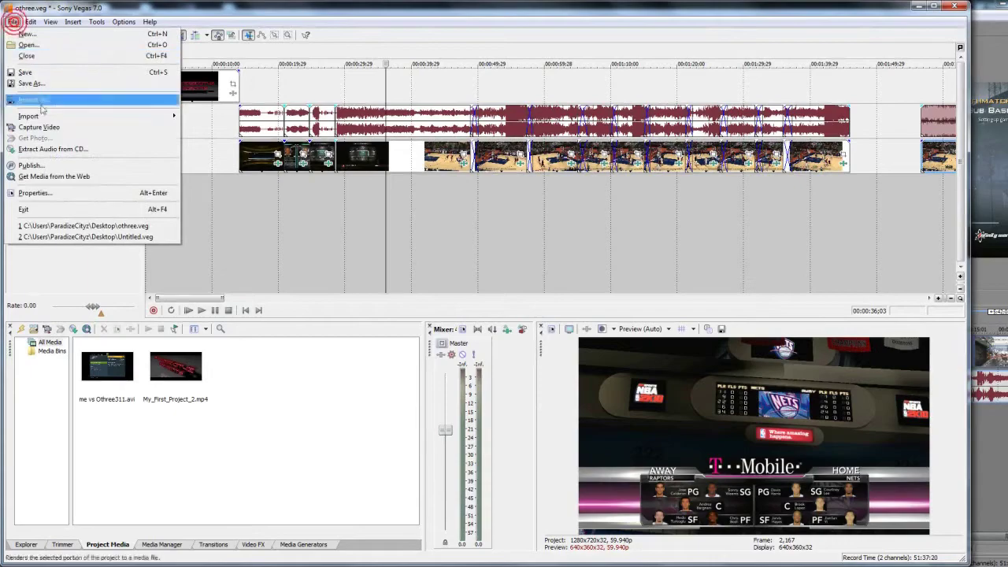
Open the Import Media dialog and dismiss it without importing
{"action": "mouse_move", "coordinate": [116, 118]}
{"action": "left_click", "coordinate": [198, 118]}
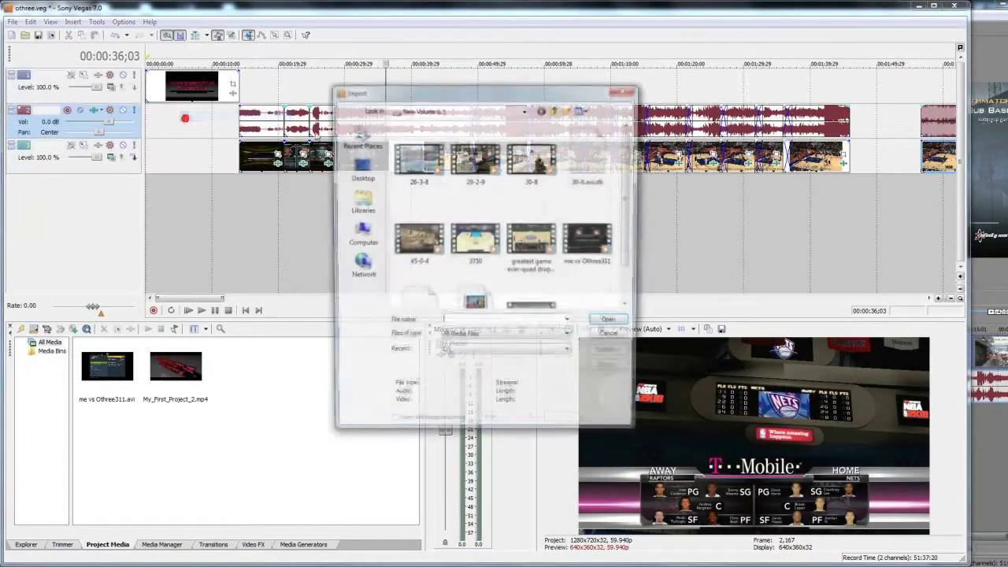
{"action": "left_click", "coordinate": [606, 331]}
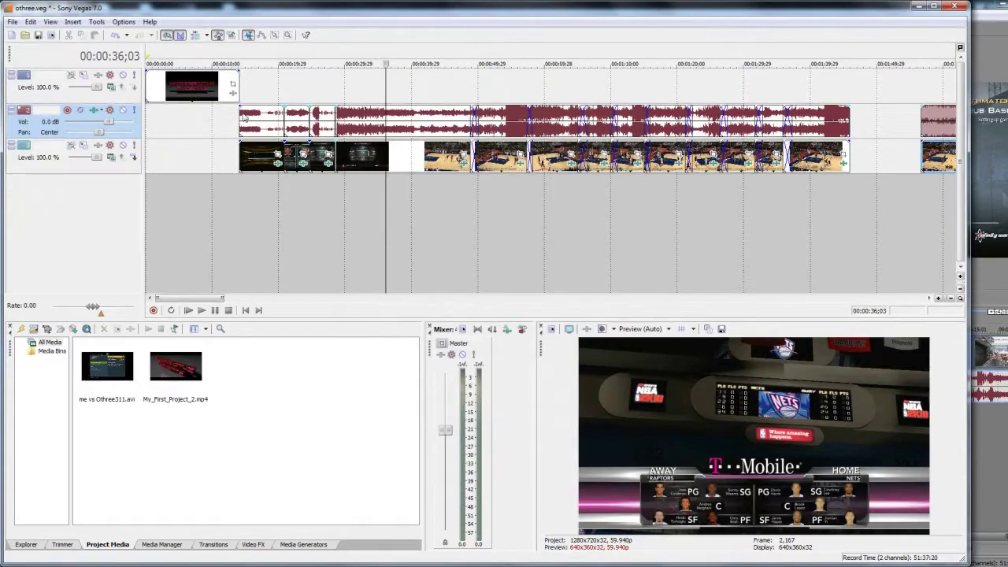
In Project Properties, keep rendering quality at Best without matching media, then view audio settings
{"action": "left_click", "coordinate": [13, 22]}
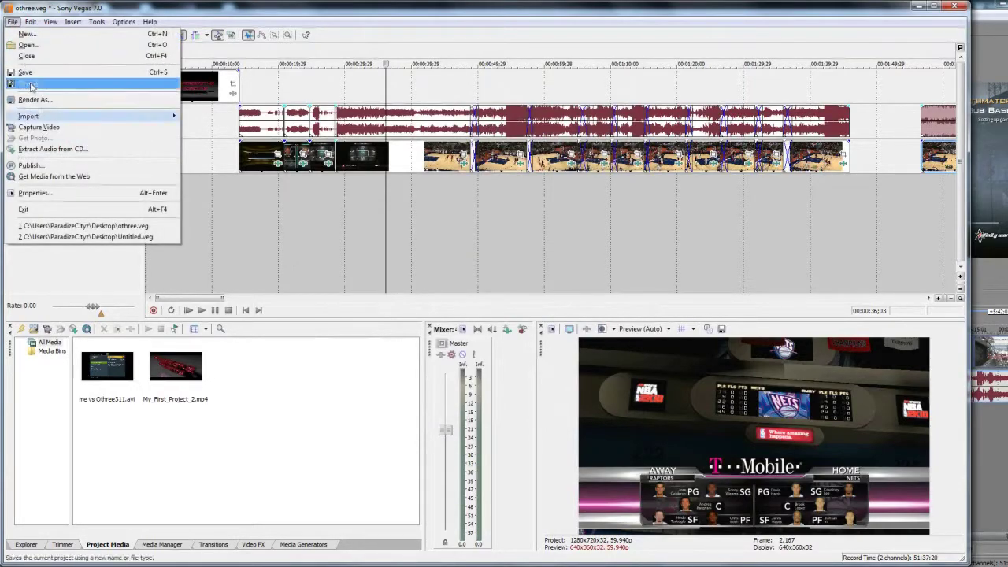
{"action": "left_click", "coordinate": [39, 192]}
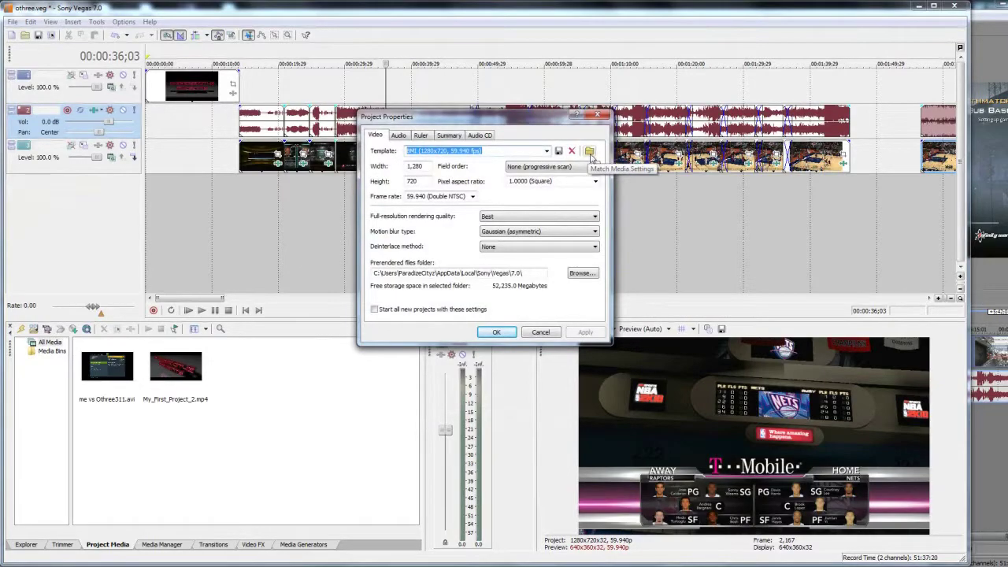
{"action": "left_click", "coordinate": [590, 153]}
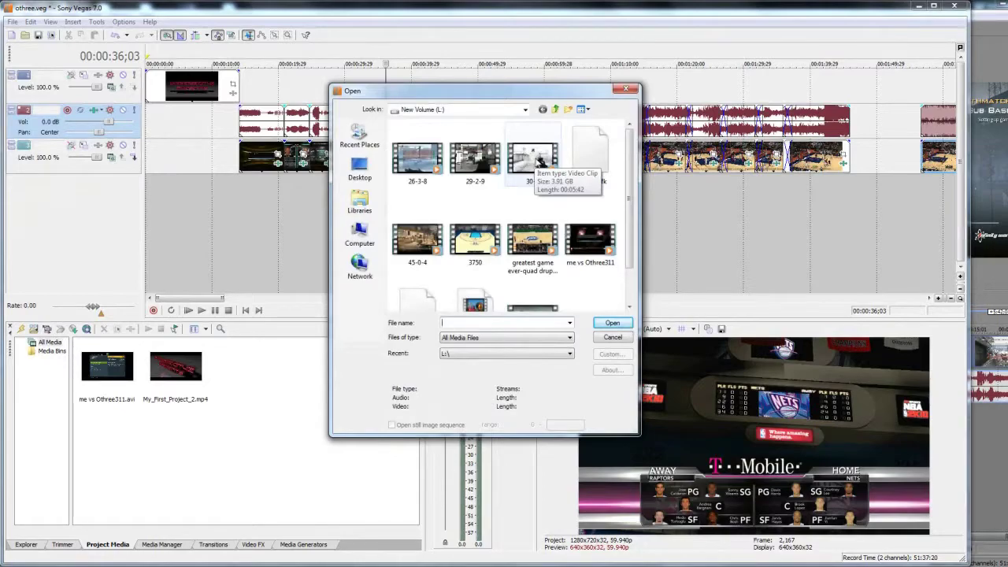
{"action": "left_click", "coordinate": [605, 336]}
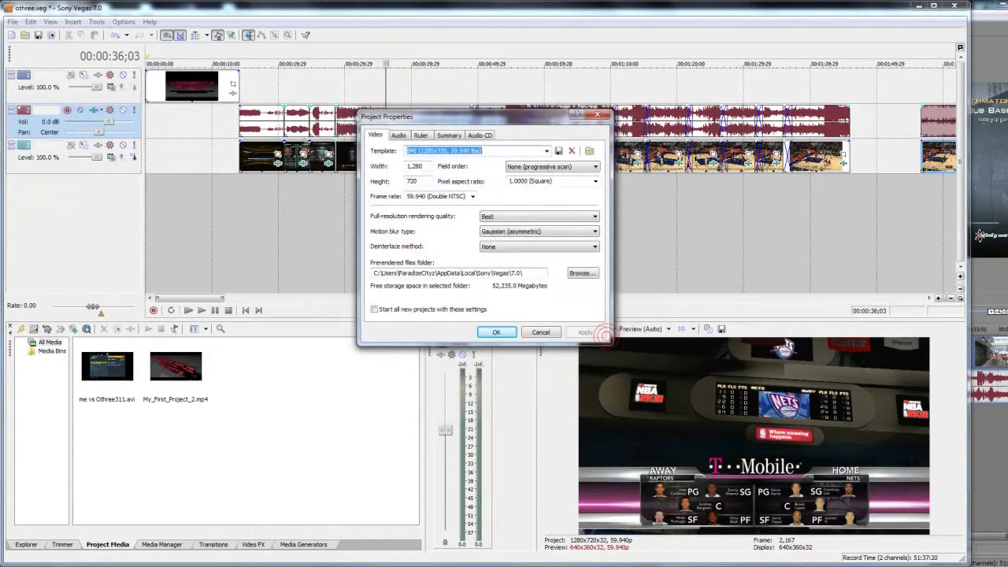
{"action": "left_click", "coordinate": [520, 217]}
{"action": "left_click", "coordinate": [519, 217]}
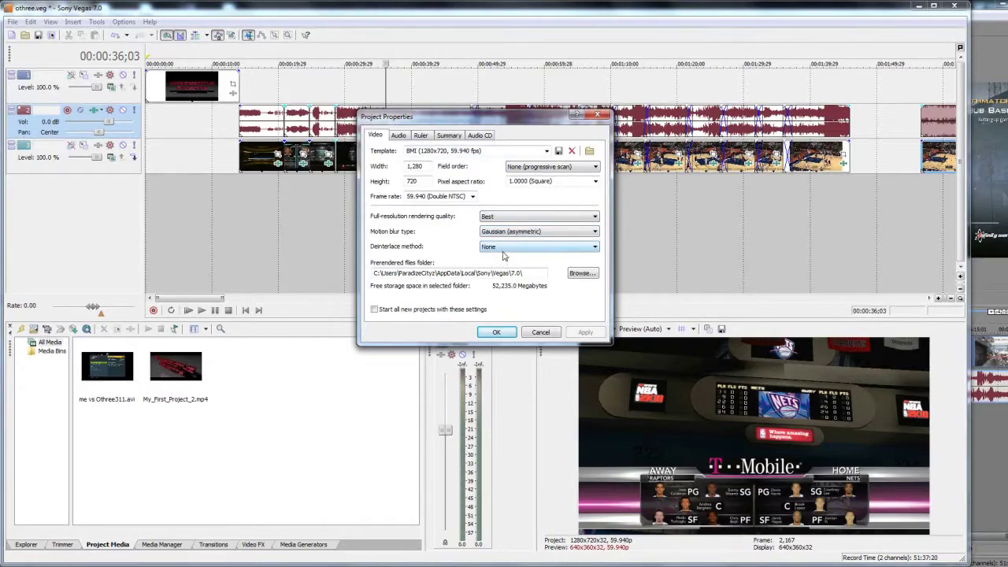
{"action": "left_click", "coordinate": [396, 136]}
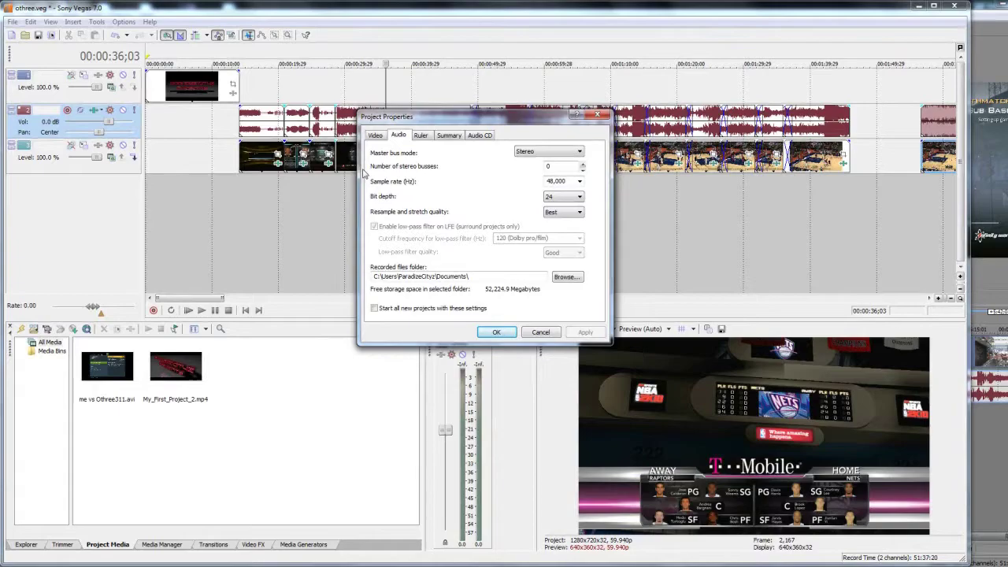
{"action": "left_click", "coordinate": [375, 135]}
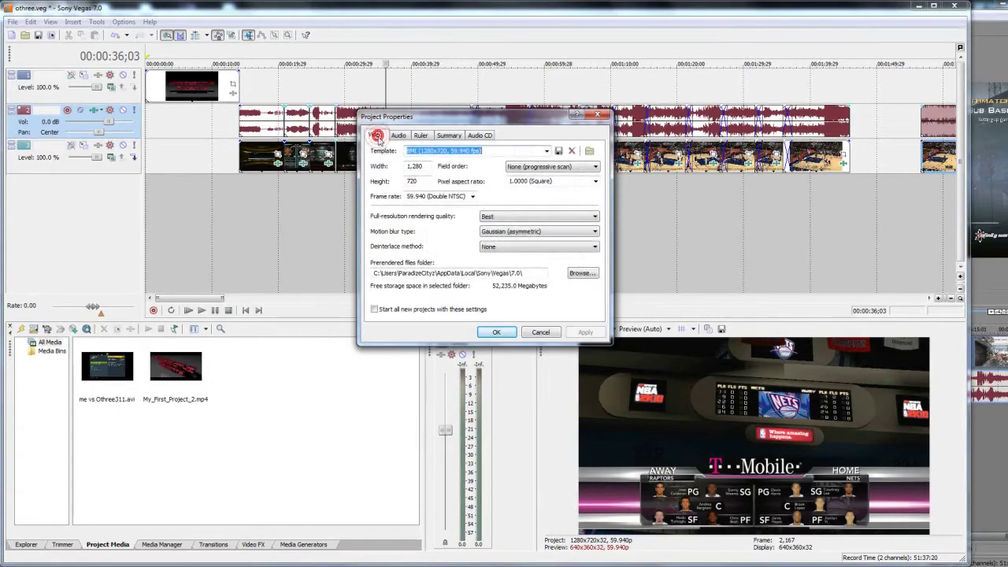
{"action": "left_click", "coordinate": [374, 310]}
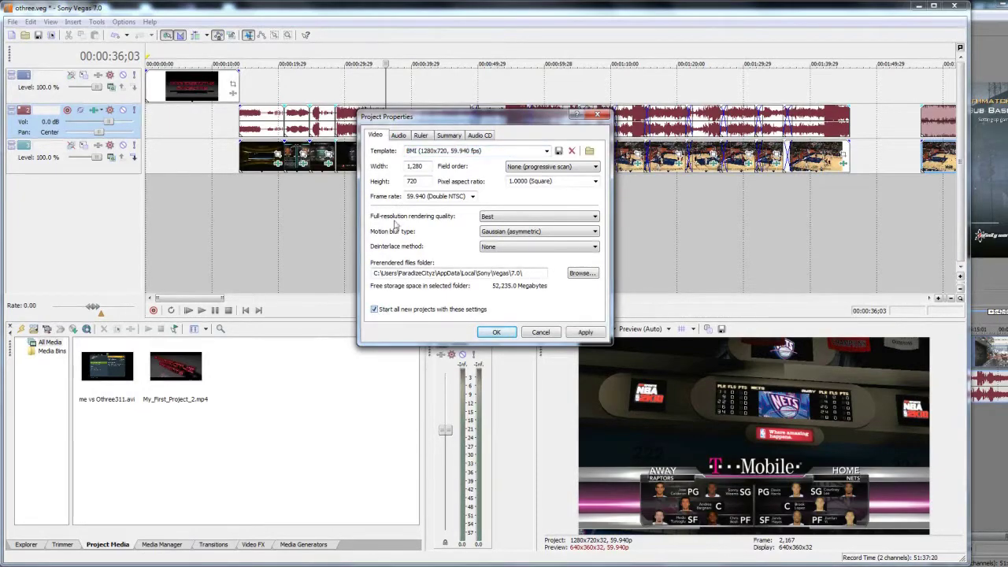
Select the BMI template name and cancel Project Properties without applying changes
{"action": "triple_click", "coordinate": [408, 150]}
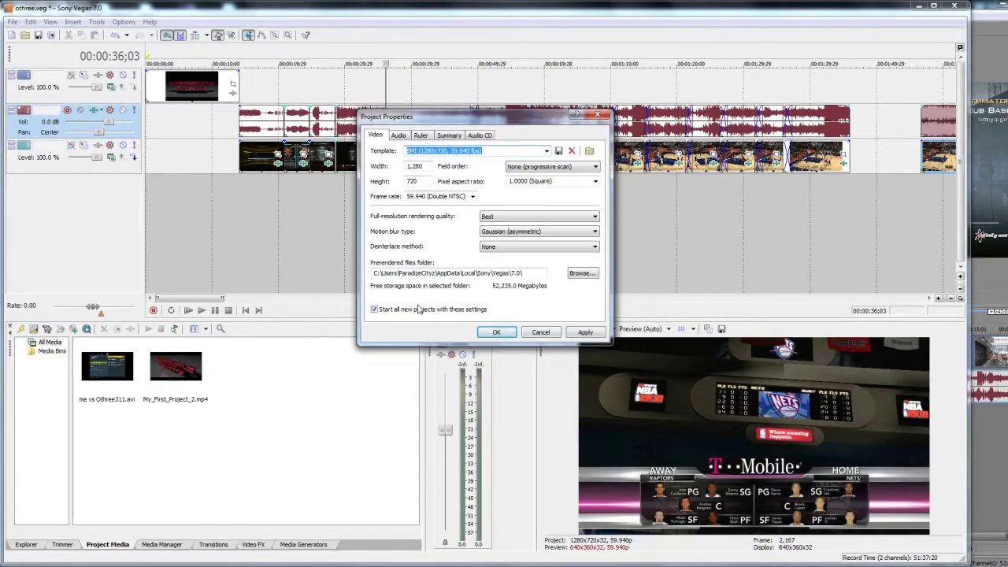
{"action": "left_click", "coordinate": [540, 332]}
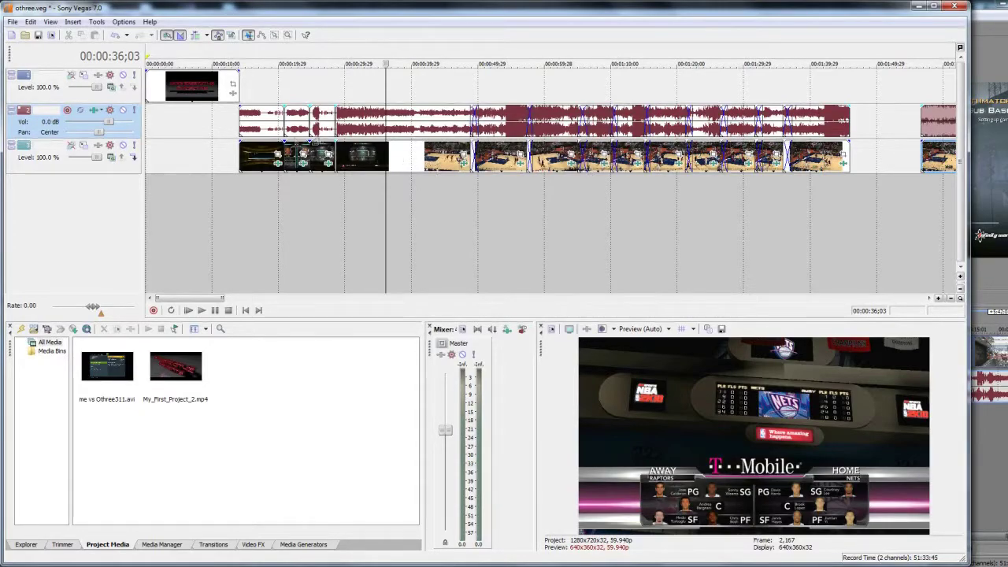
{"action": "right_click", "coordinate": [173, 88]}
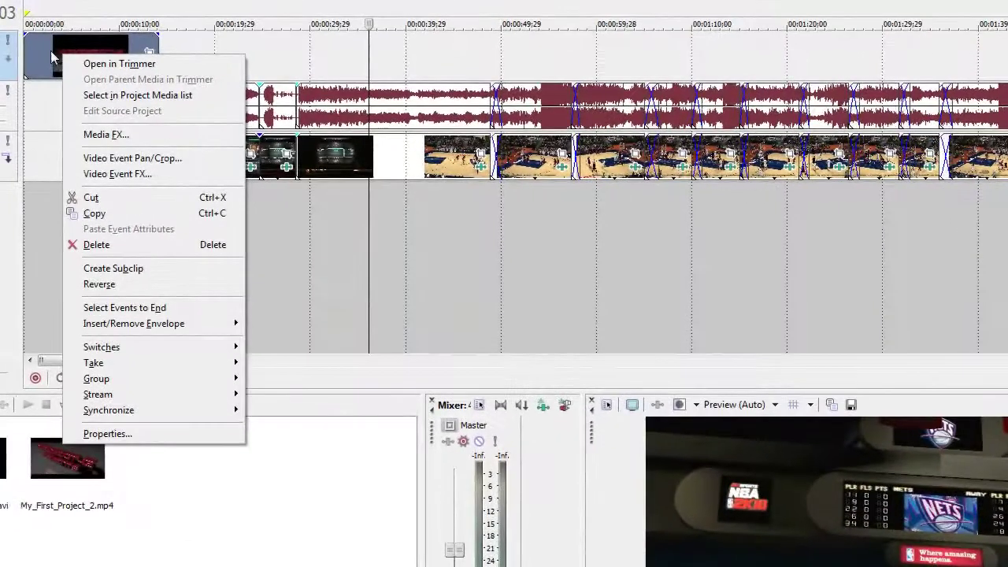
{"action": "right_click", "coordinate": [52, 54]}
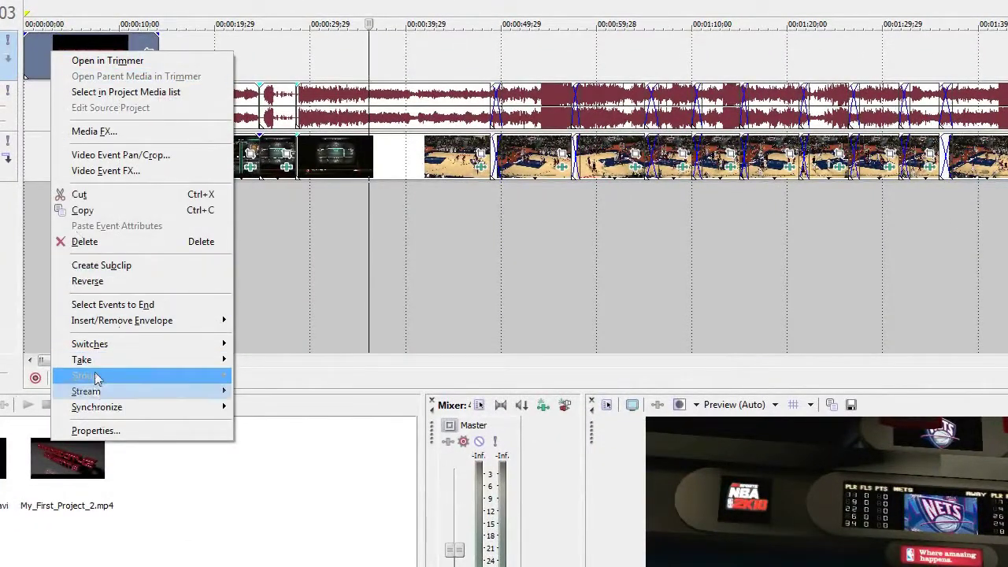
{"action": "left_click", "coordinate": [93, 431]}
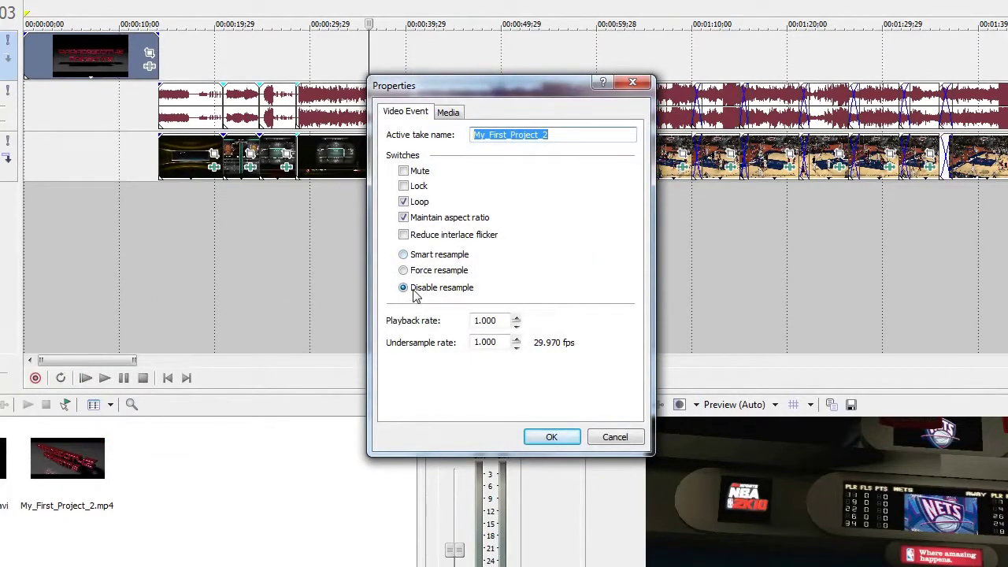
{"action": "left_click", "coordinate": [422, 256]}
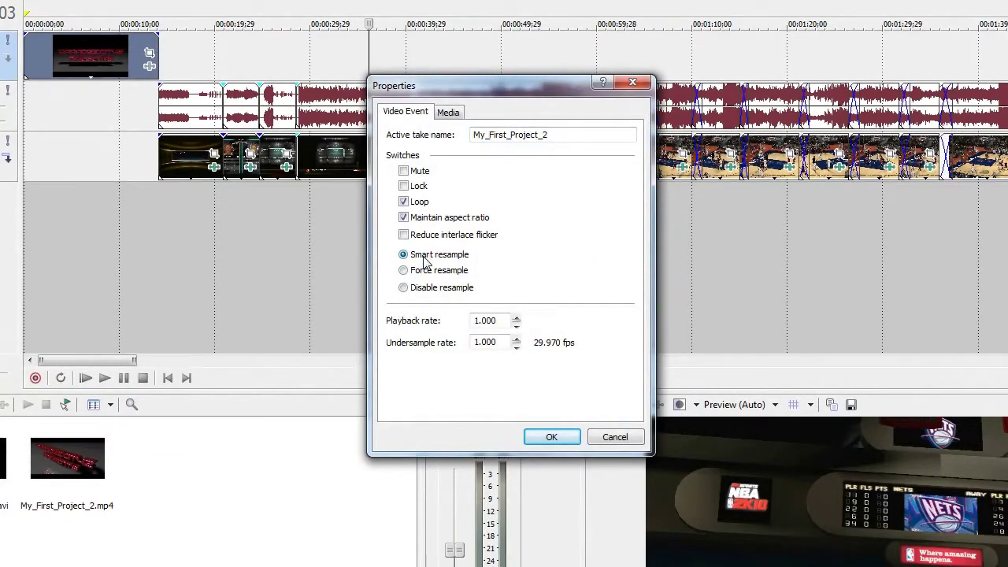
{"action": "left_click", "coordinate": [427, 290]}
{"action": "left_click", "coordinate": [433, 257]}
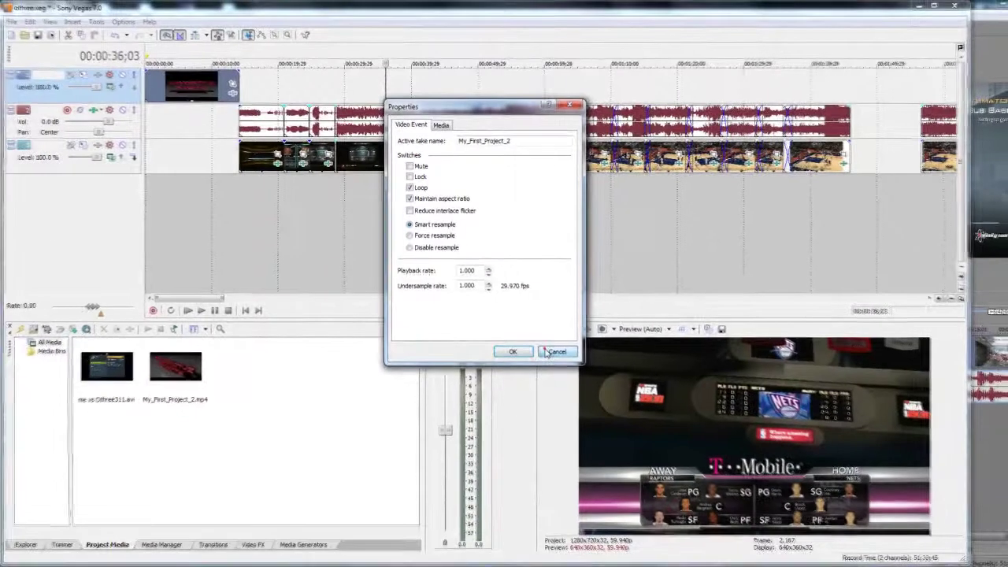
{"action": "left_click", "coordinate": [598, 440]}
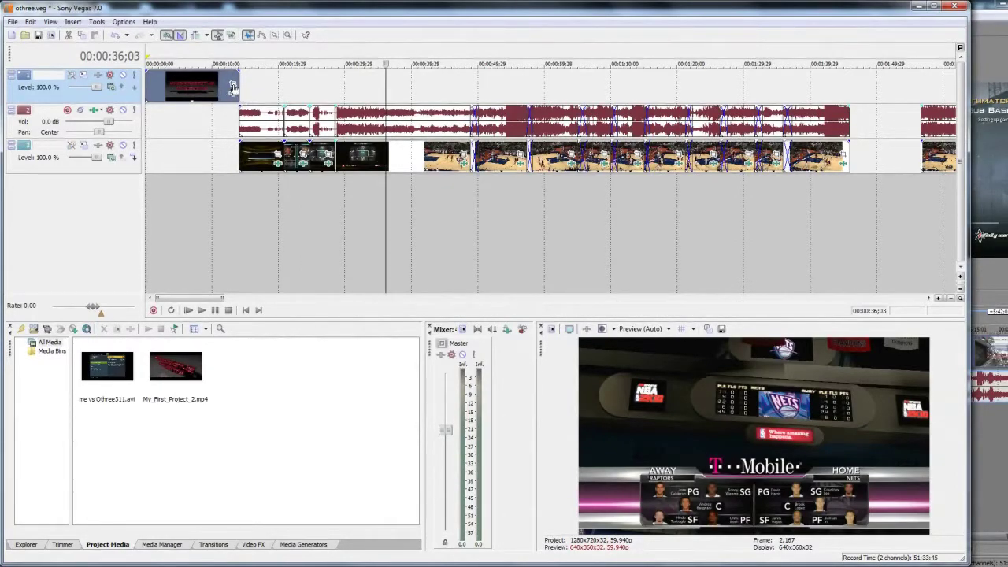
Inspect the intro title event's 1280x720 Pan/Crop settings with the (Default) preset, then close them
{"action": "left_click", "coordinate": [232, 89]}
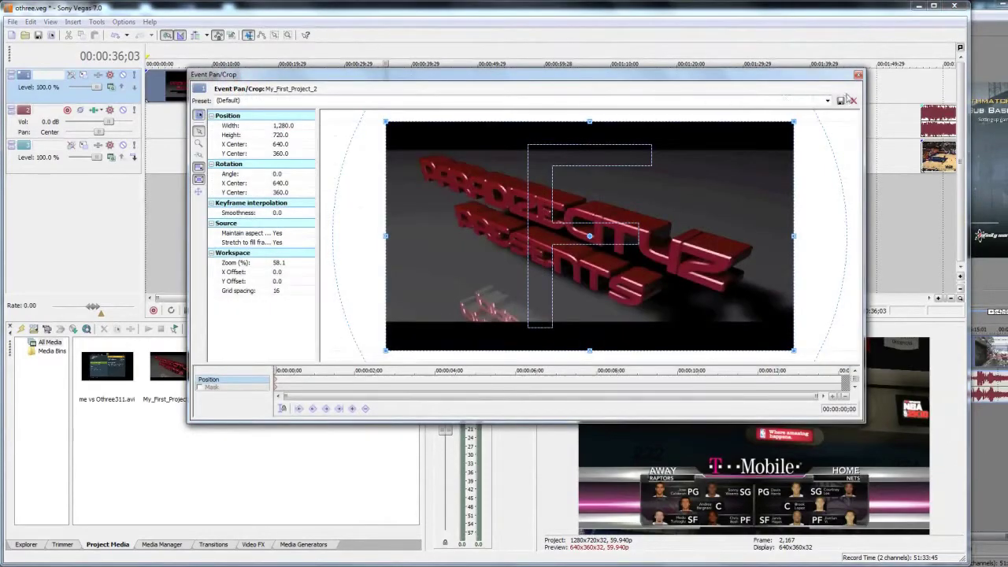
{"action": "left_click", "coordinate": [857, 75]}
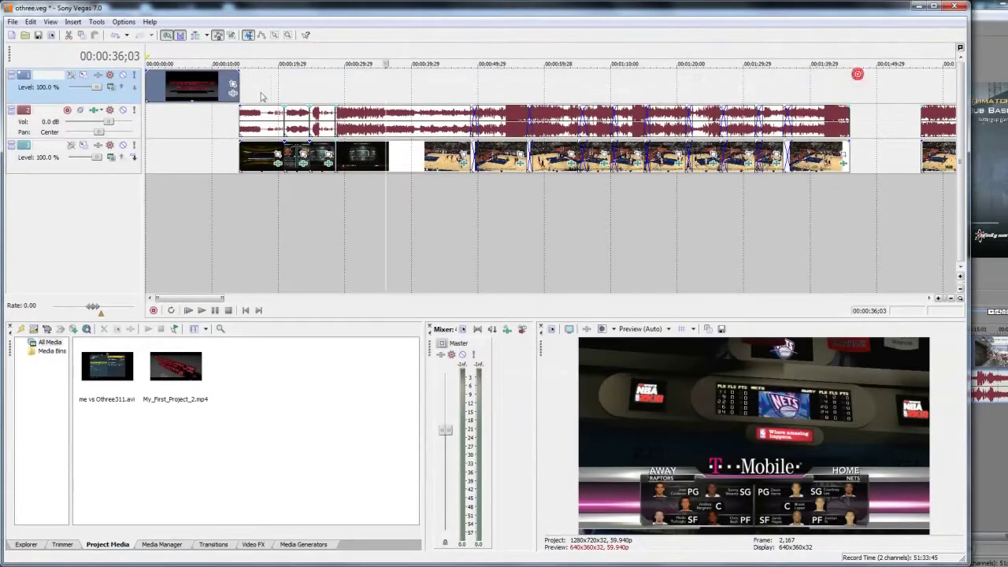
{"action": "right_click", "coordinate": [209, 88]}
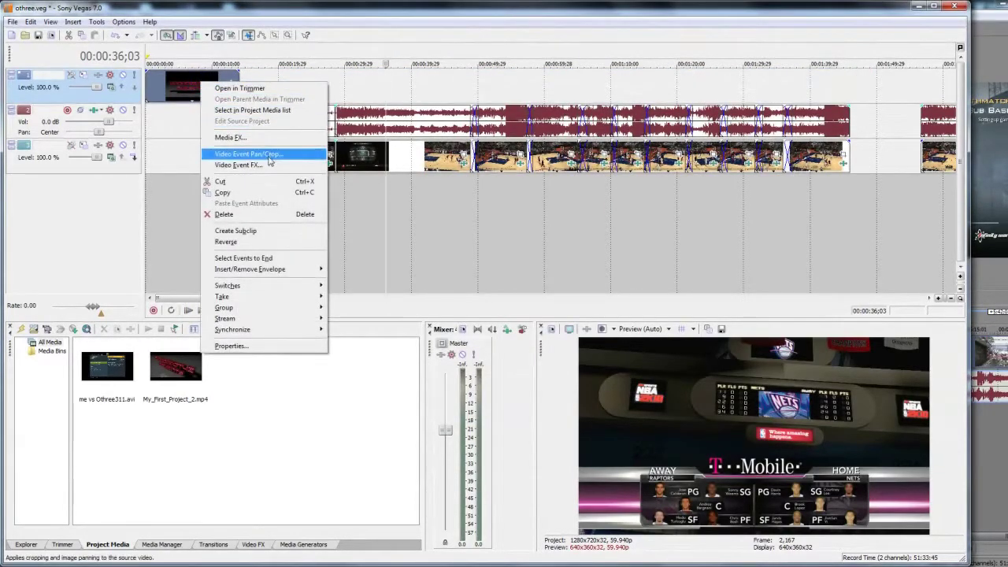
{"action": "left_click", "coordinate": [287, 159]}
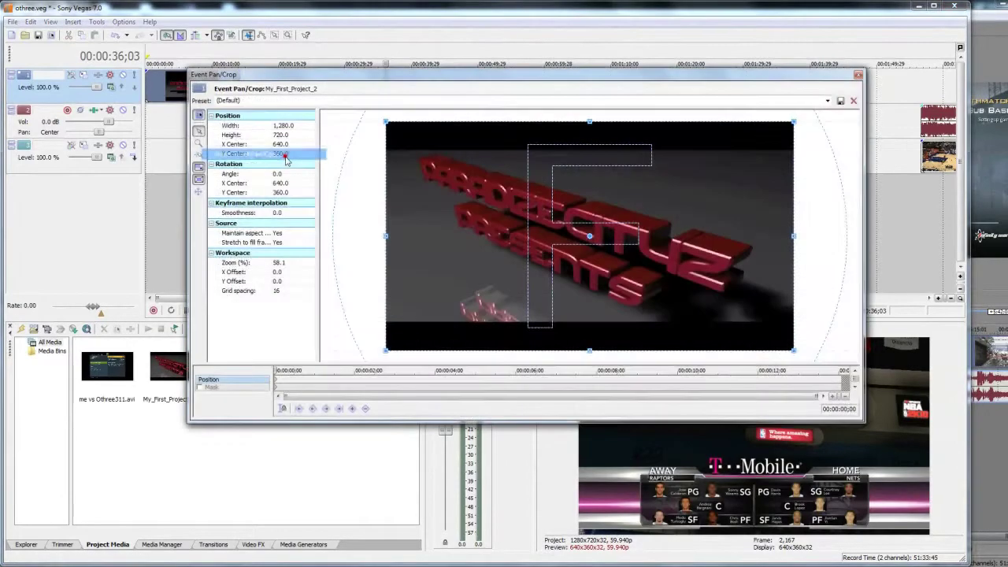
{"action": "left_click", "coordinate": [252, 101]}
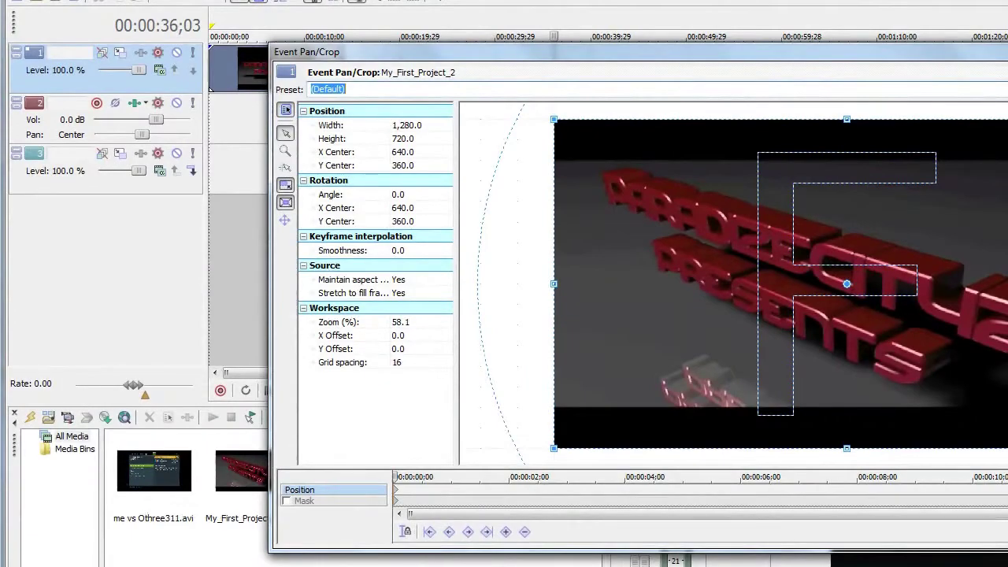
{"action": "key", "text": "alt+F4"}
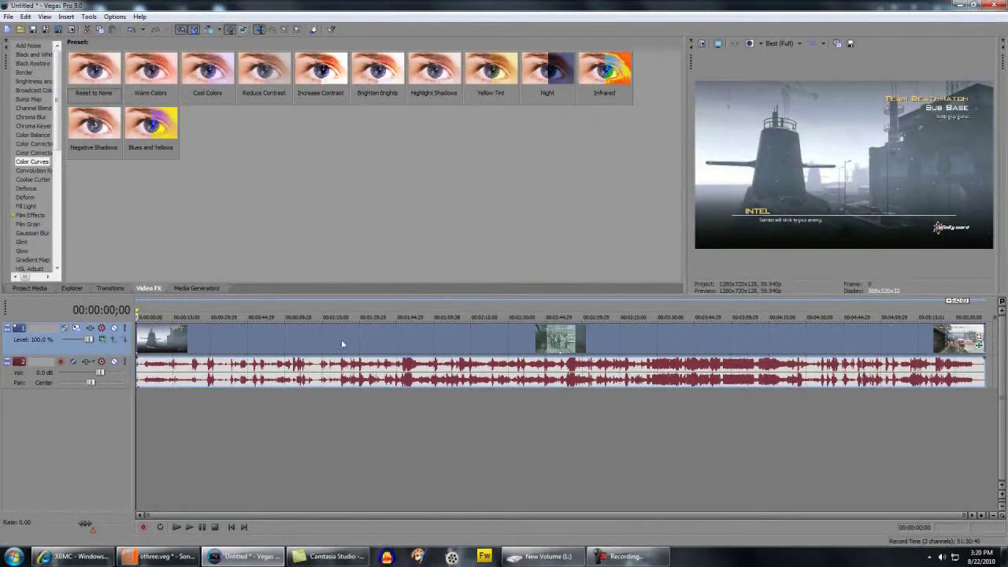
{"action": "right_click", "coordinate": [341, 339]}
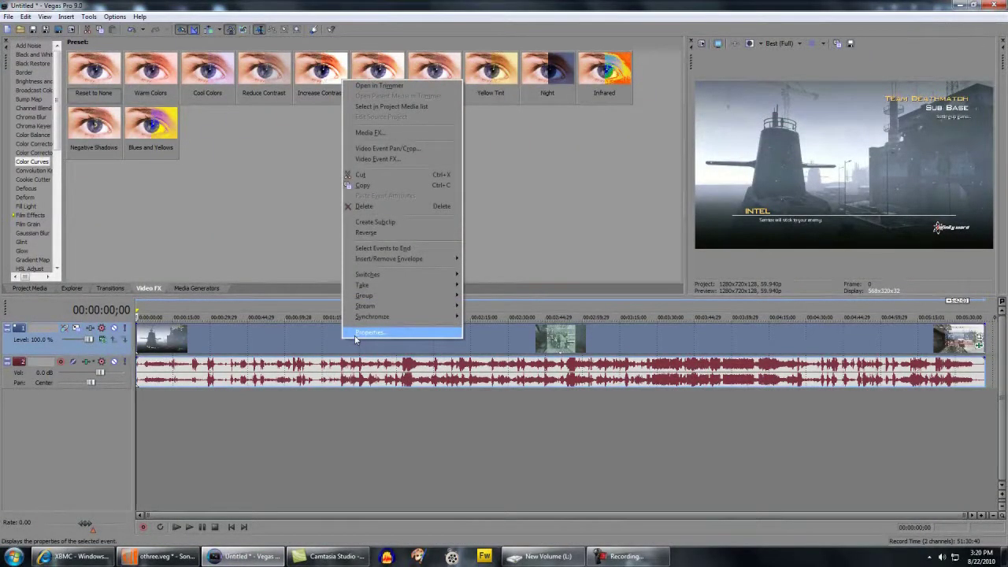
{"action": "left_click", "coordinate": [354, 335]}
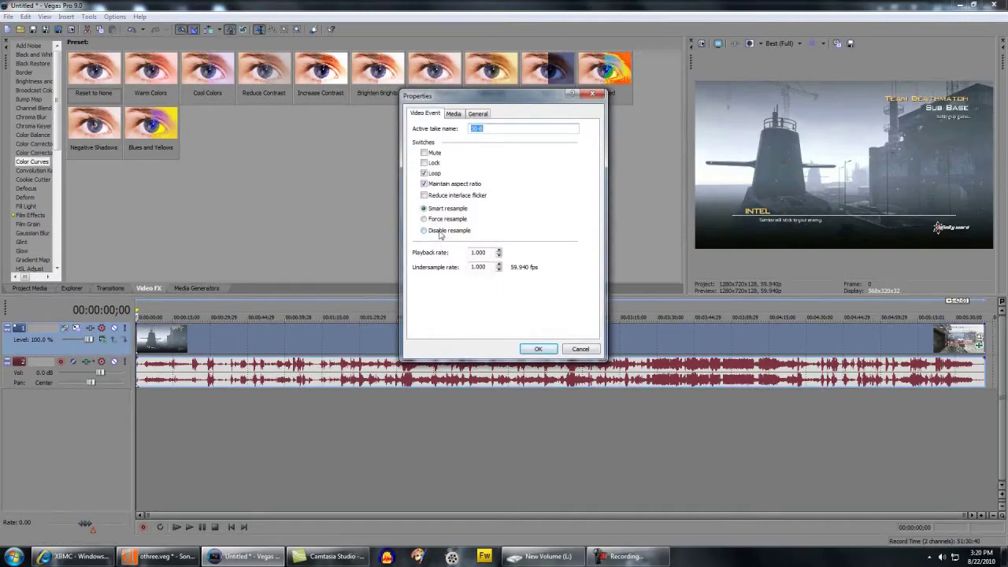
{"action": "left_click", "coordinate": [580, 348]}
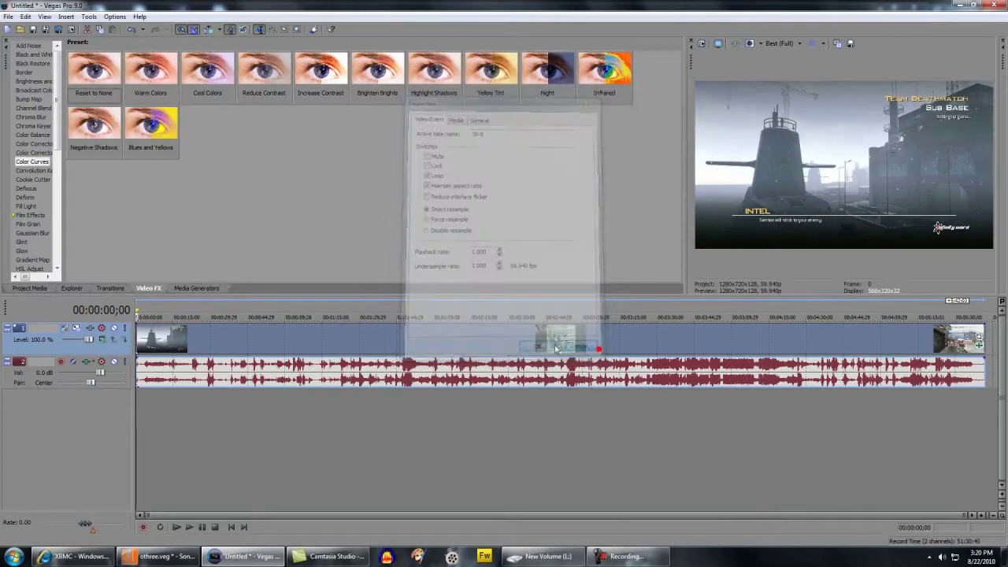
{"action": "right_click", "coordinate": [220, 329]}
{"action": "left_click", "coordinate": [270, 139]}
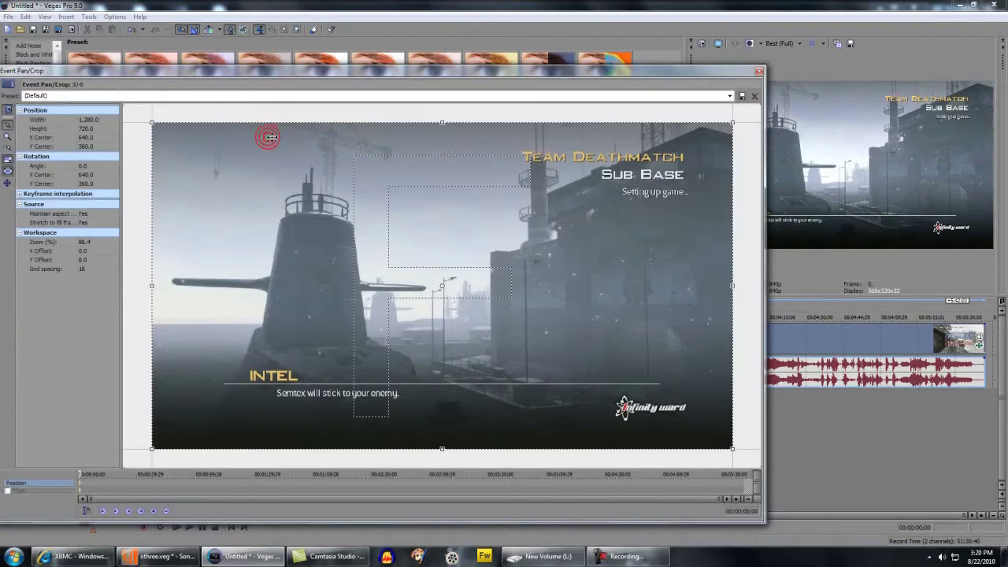
{"action": "left_click", "coordinate": [759, 71]}
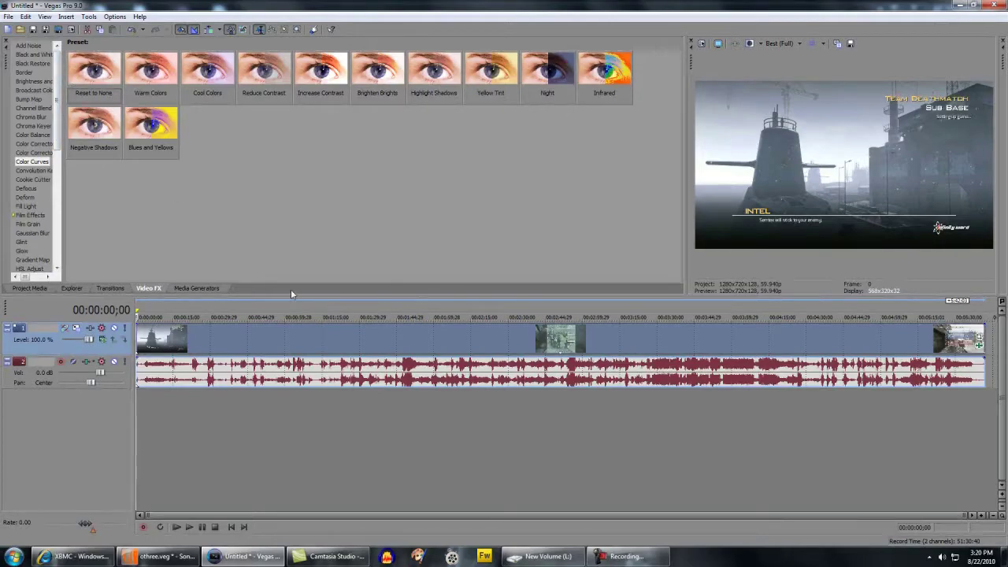
Browse the Color Corrector presets in Video FX, widening the effects list and enlarging the preview
{"action": "left_click", "coordinate": [33, 153]}
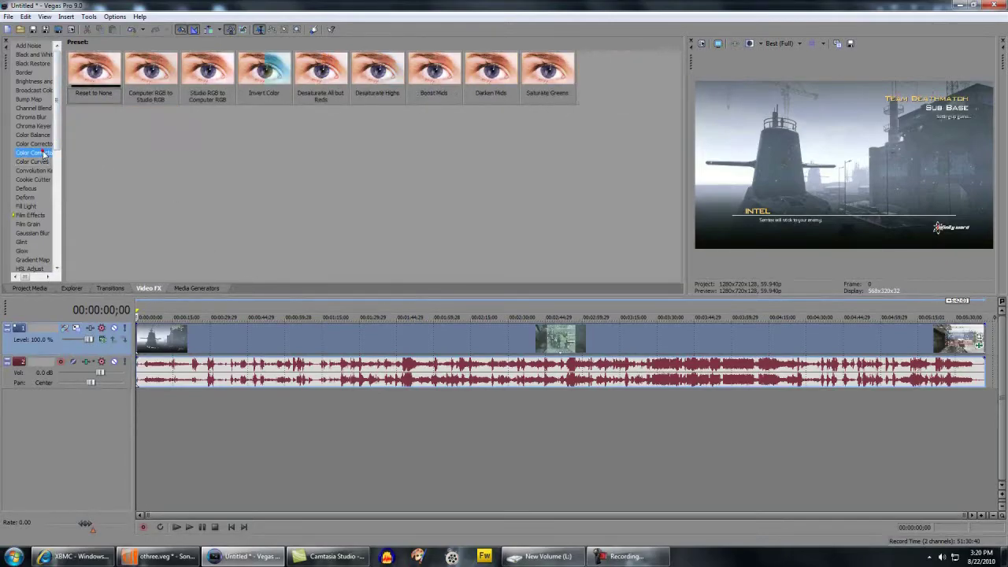
{"action": "key", "text": "Up"}
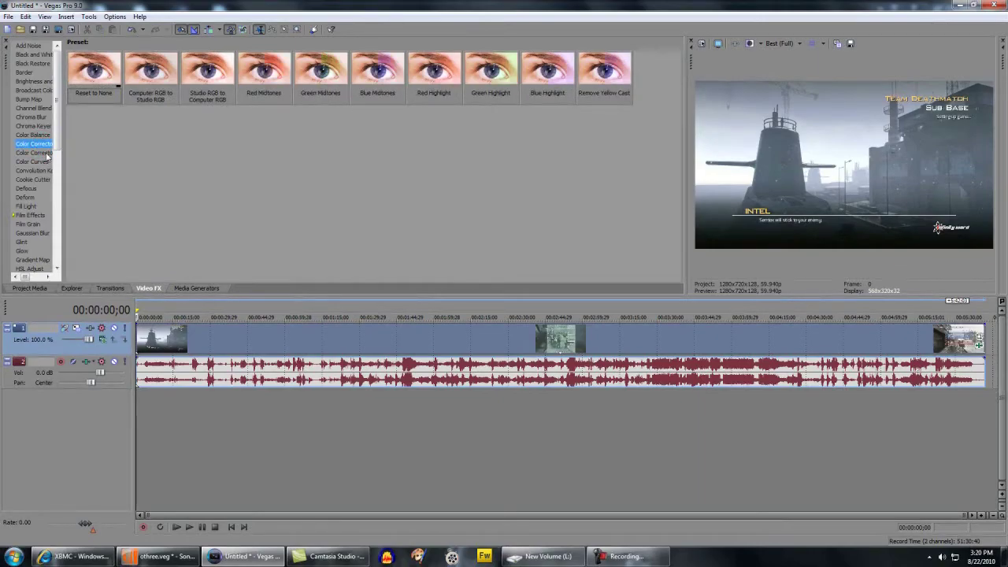
{"action": "left_click_drag", "start_coordinate": [63, 130], "coordinate": [106, 132]}
{"action": "left_click", "coordinate": [78, 153]}
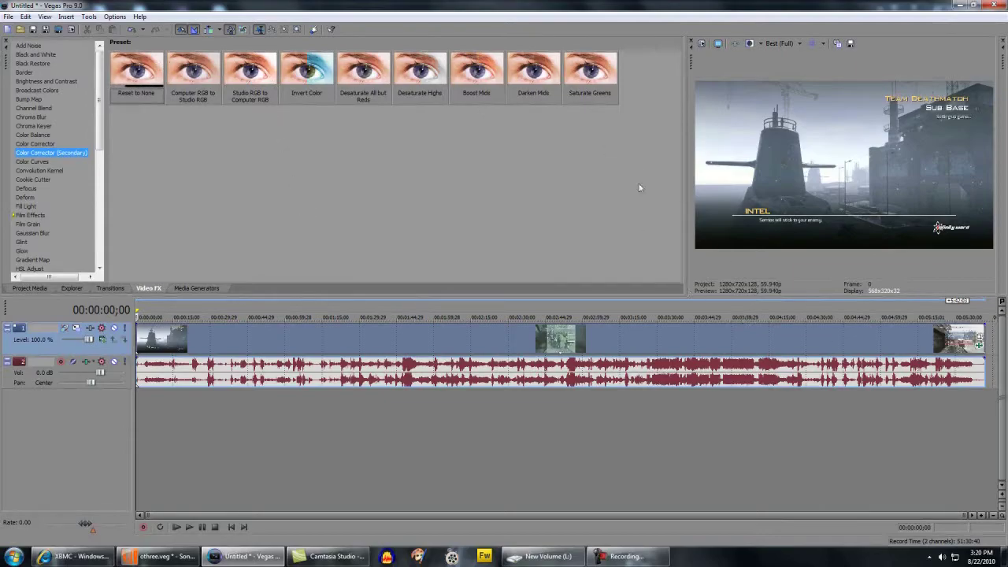
{"action": "left_click_drag", "start_coordinate": [684, 118], "coordinate": [637, 120]}
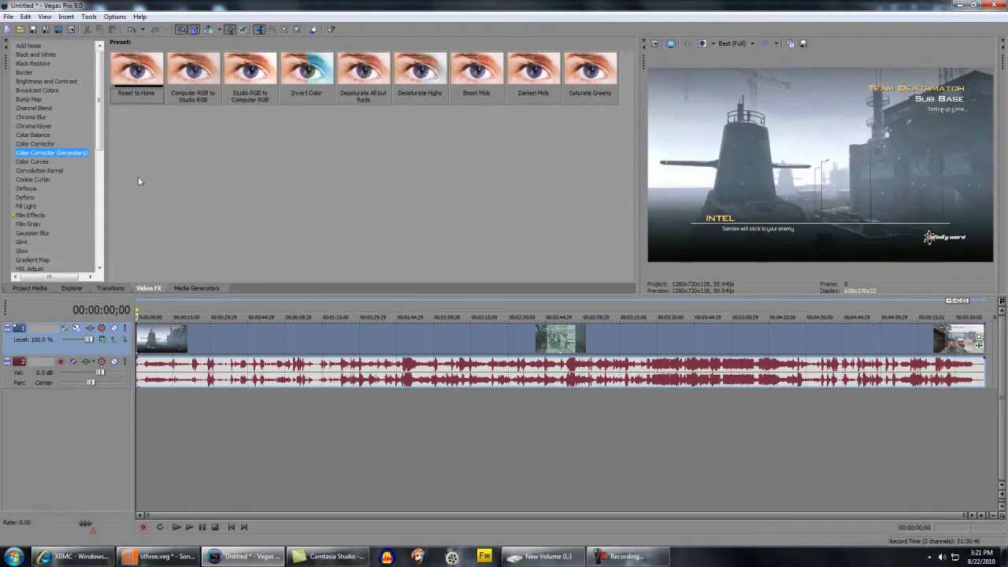
{"action": "left_click_drag", "start_coordinate": [102, 87], "coordinate": [100, 211]}
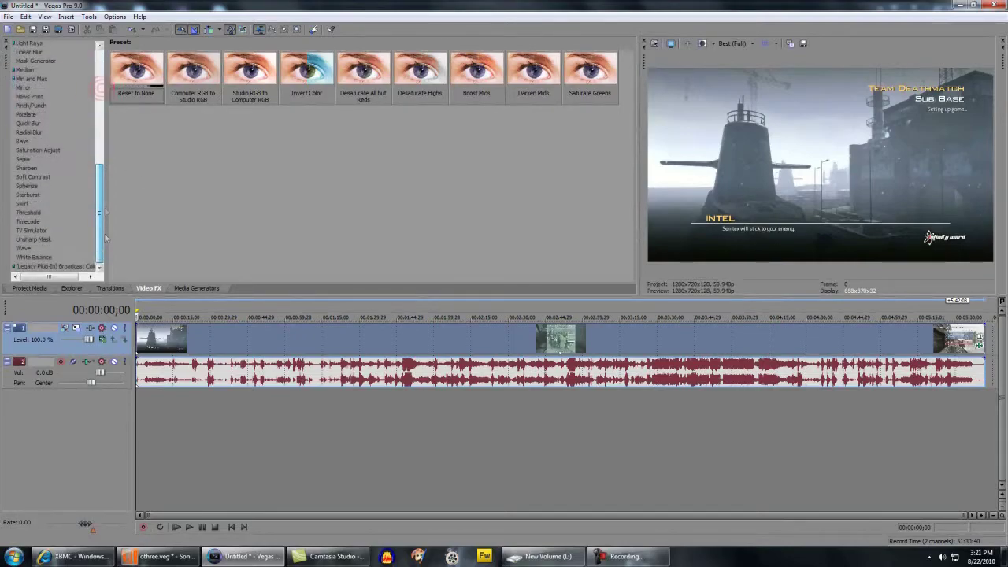
Apply Sharpen to the gameplay video event, check its settings, and close the Event FX window
{"action": "left_click", "coordinate": [26, 168]}
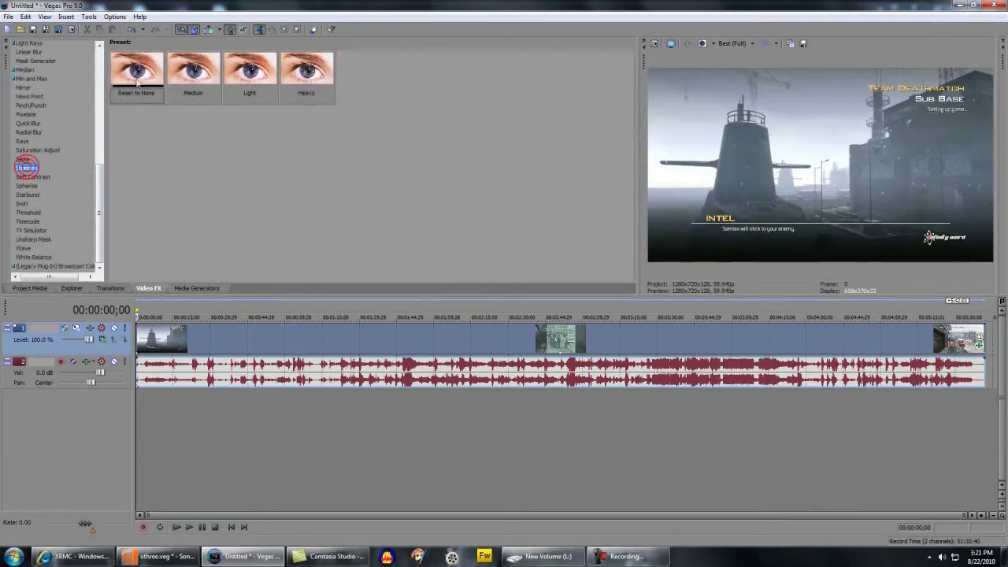
{"action": "left_click", "coordinate": [312, 308]}
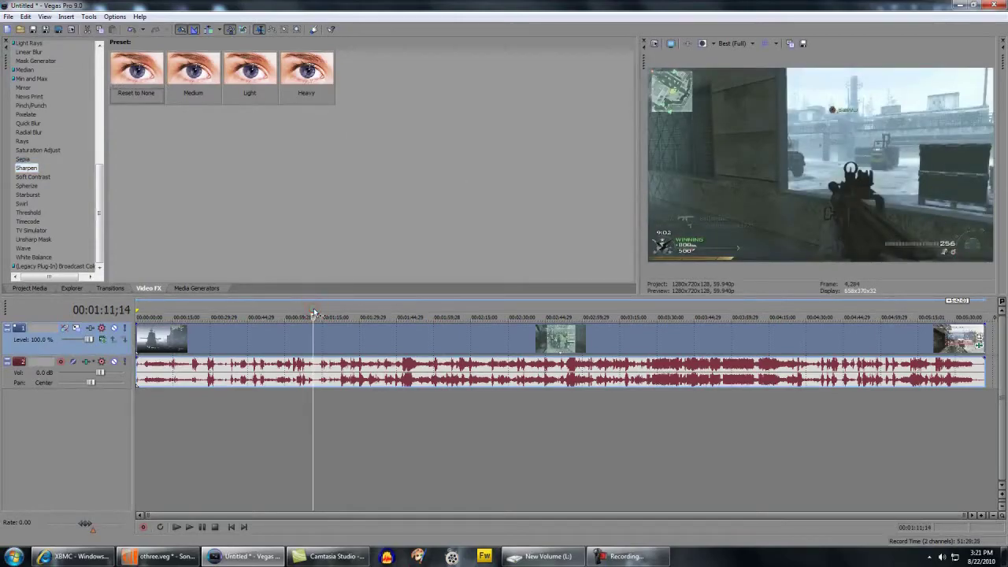
{"action": "left_click_drag", "start_coordinate": [135, 69], "coordinate": [367, 346]}
{"action": "left_click_drag", "start_coordinate": [583, 101], "coordinate": [536, 38]}
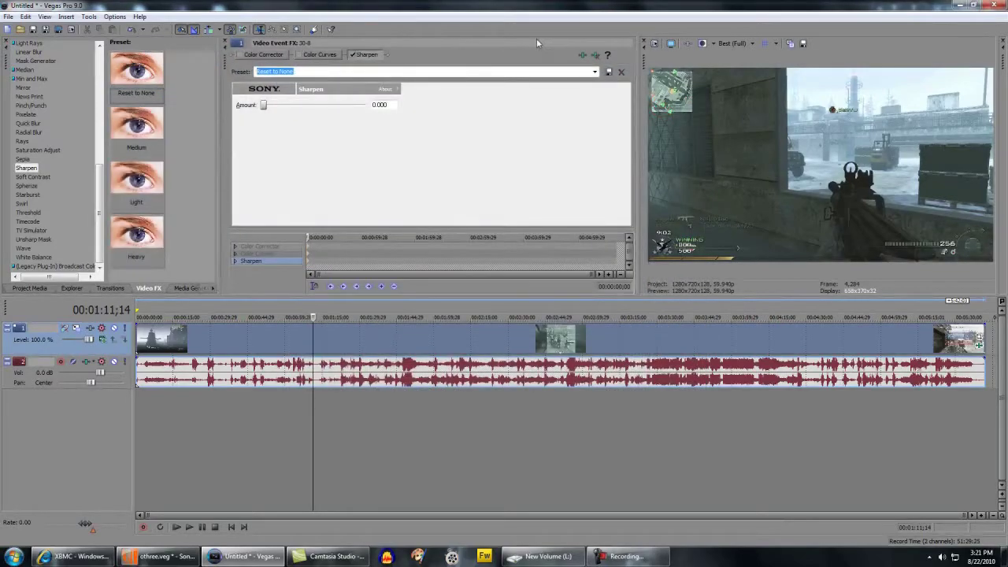
{"action": "left_click", "coordinate": [351, 54]}
{"action": "left_click", "coordinate": [229, 43]}
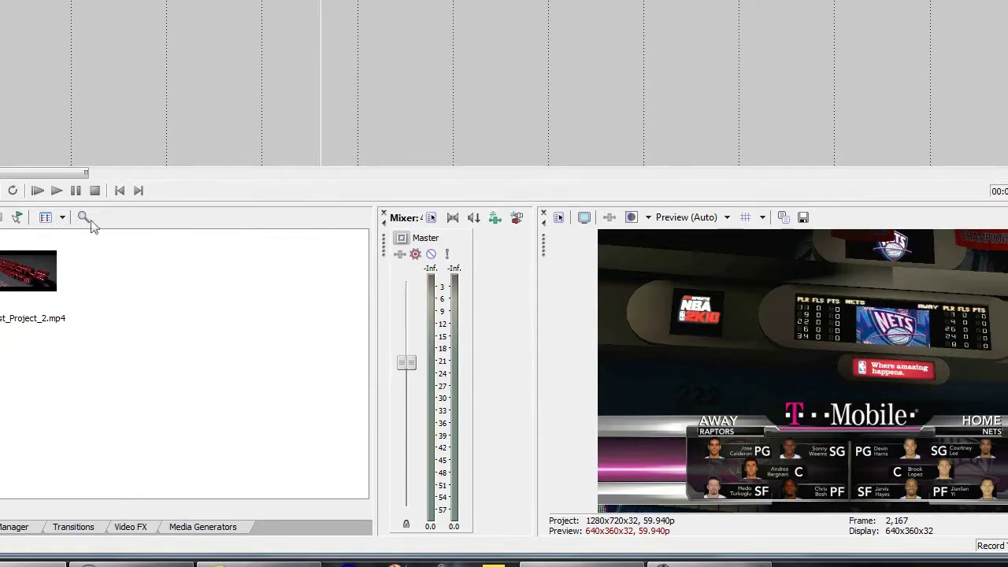
Open and cancel Render As, then mark a loop region from 00:00:25;26 to 00:00:27;21
{"action": "left_click", "coordinate": [93, 527]}
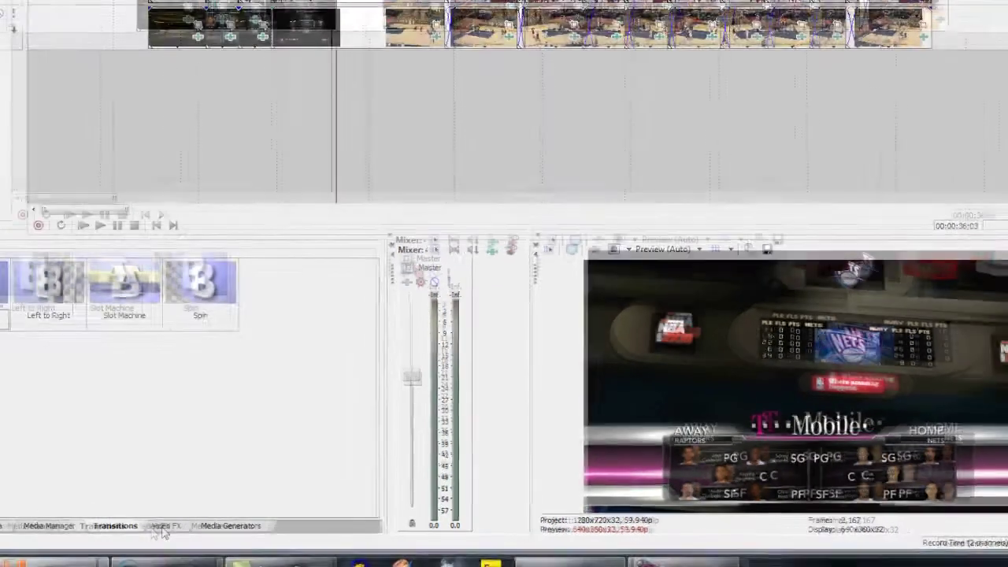
{"action": "left_click", "coordinate": [130, 527]}
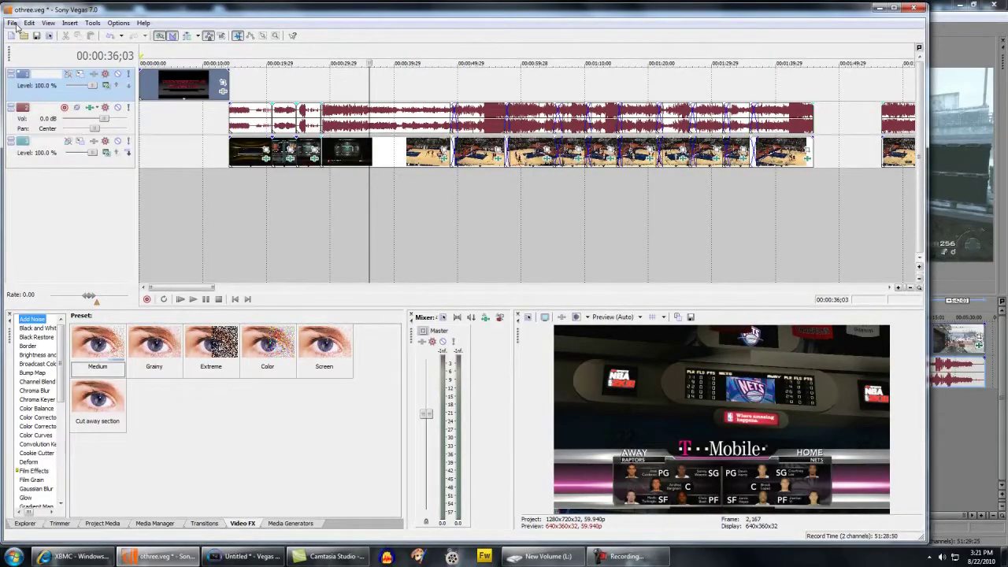
{"action": "left_click", "coordinate": [14, 26]}
{"action": "key", "text": "Escape"}
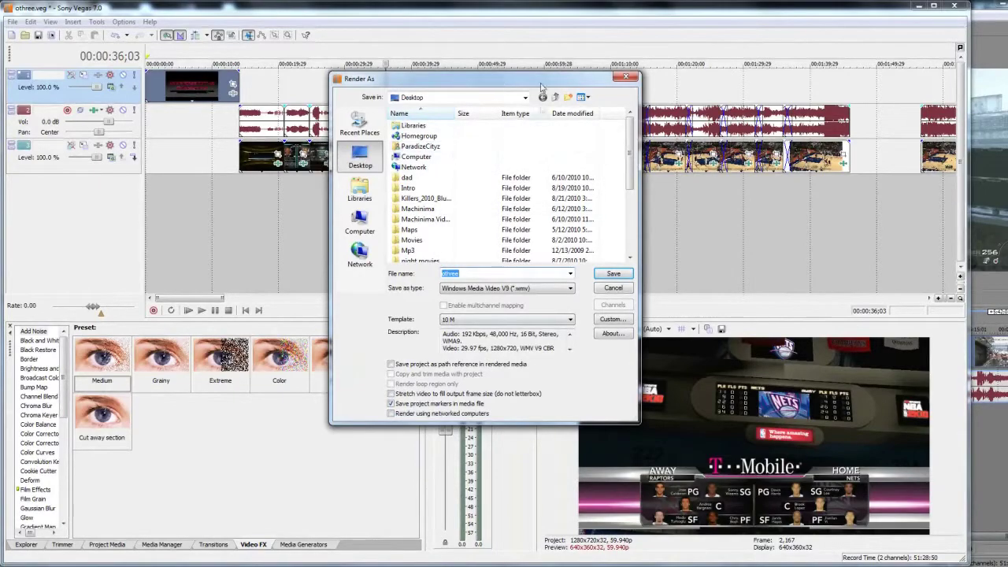
{"action": "left_click", "coordinate": [610, 288]}
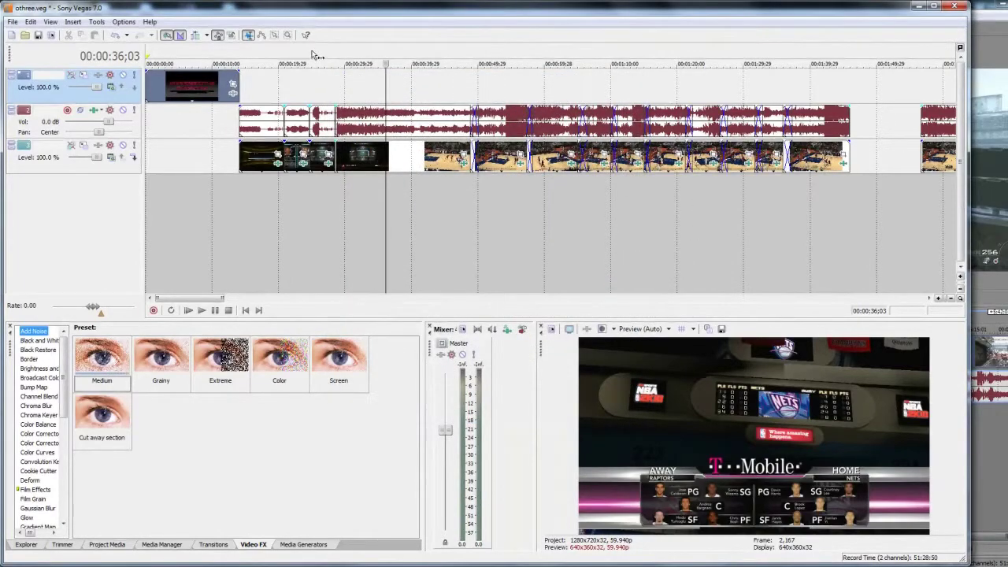
{"action": "left_click_drag", "start_coordinate": [317, 57], "coordinate": [329, 57]}
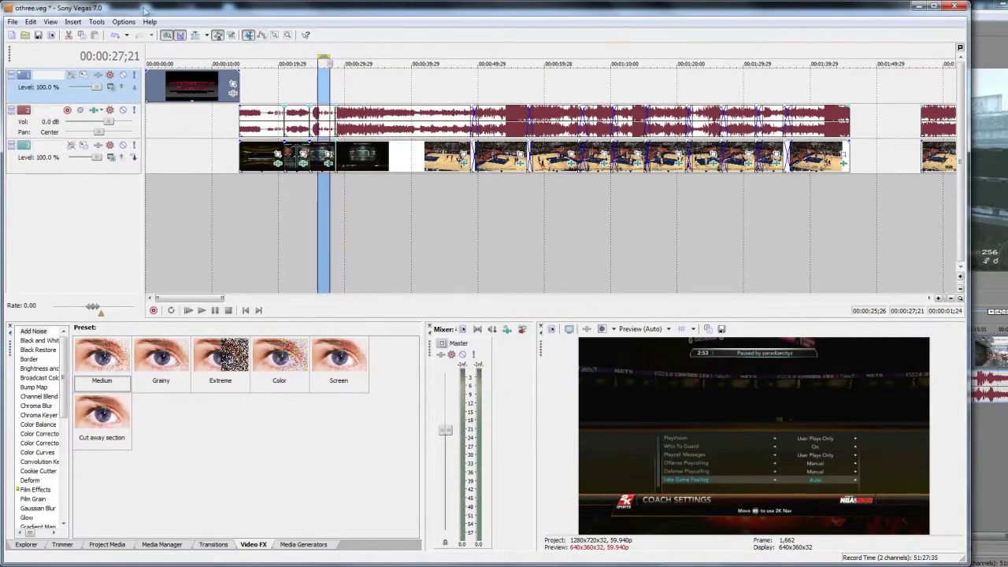
{"action": "left_click", "coordinate": [13, 21]}
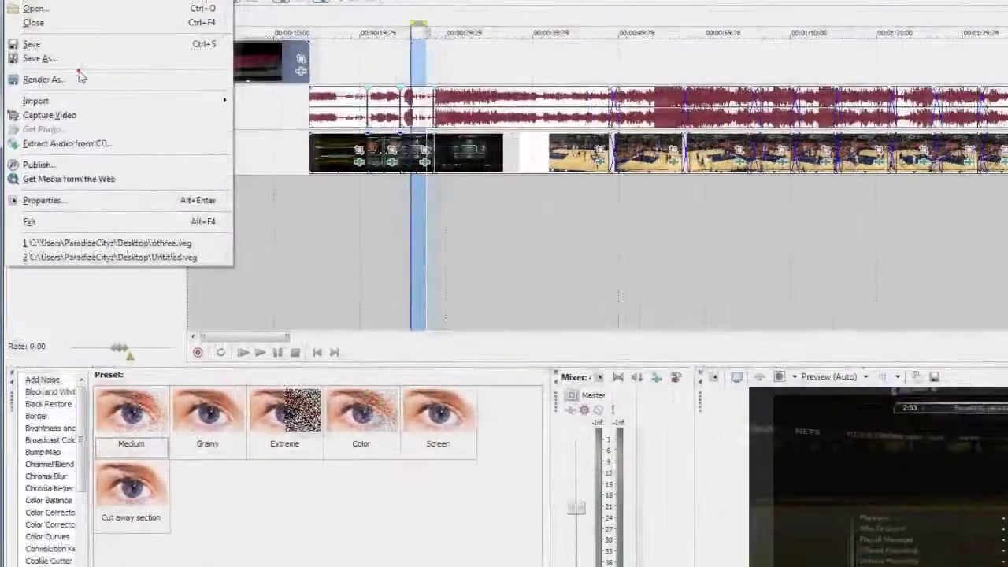
{"action": "left_click", "coordinate": [44, 79]}
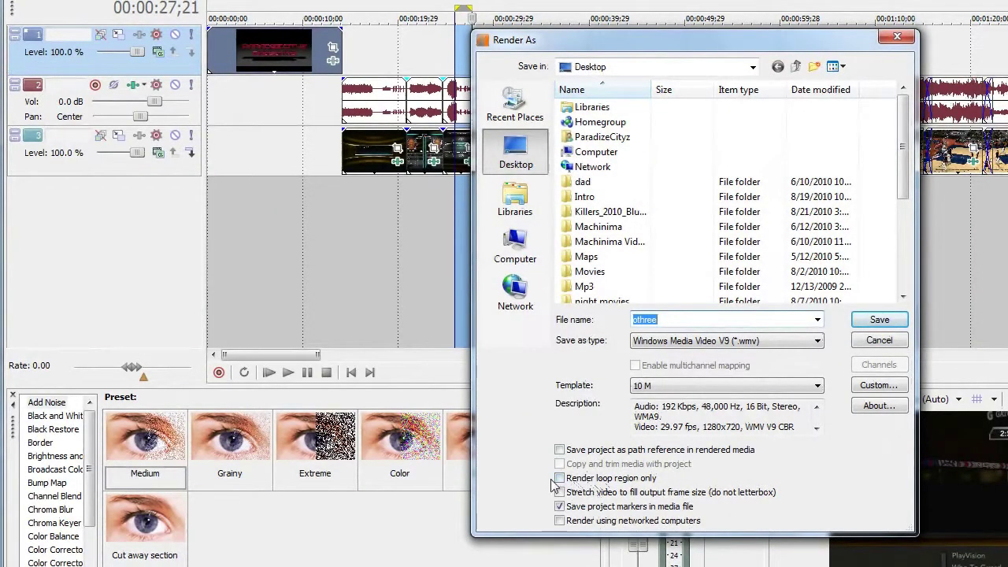
{"action": "left_click", "coordinate": [561, 479]}
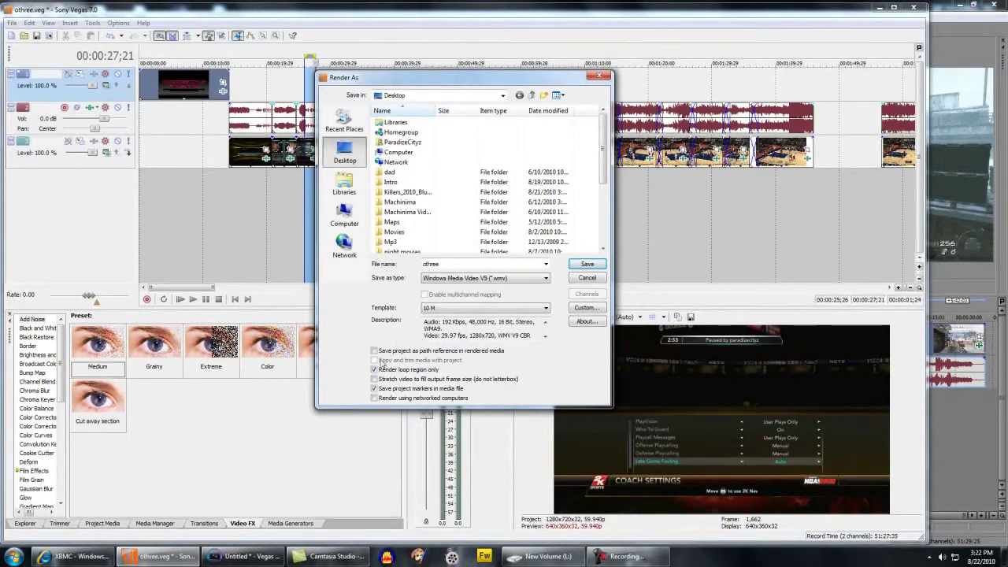
{"action": "left_click", "coordinate": [378, 369]}
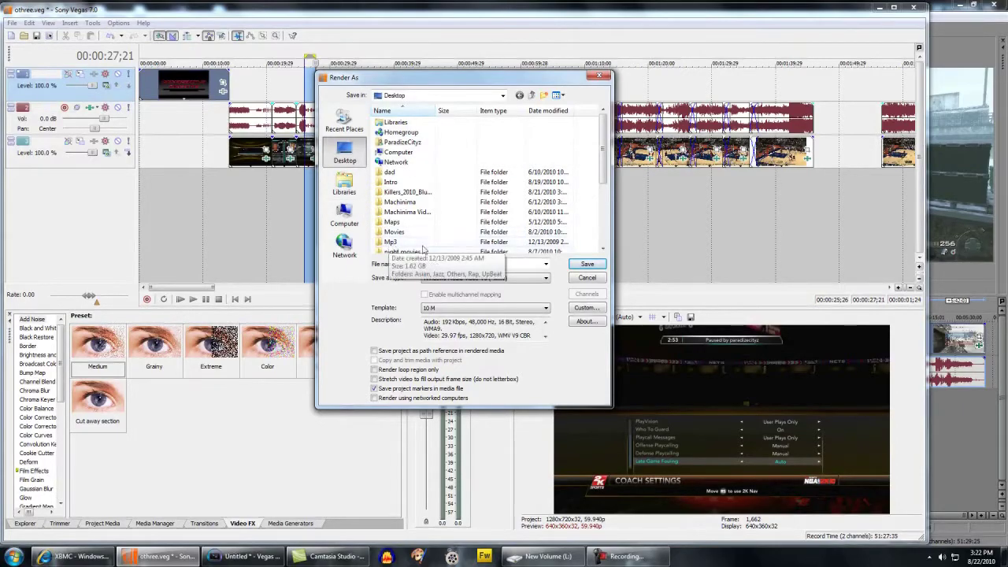
{"action": "left_click", "coordinate": [586, 277]}
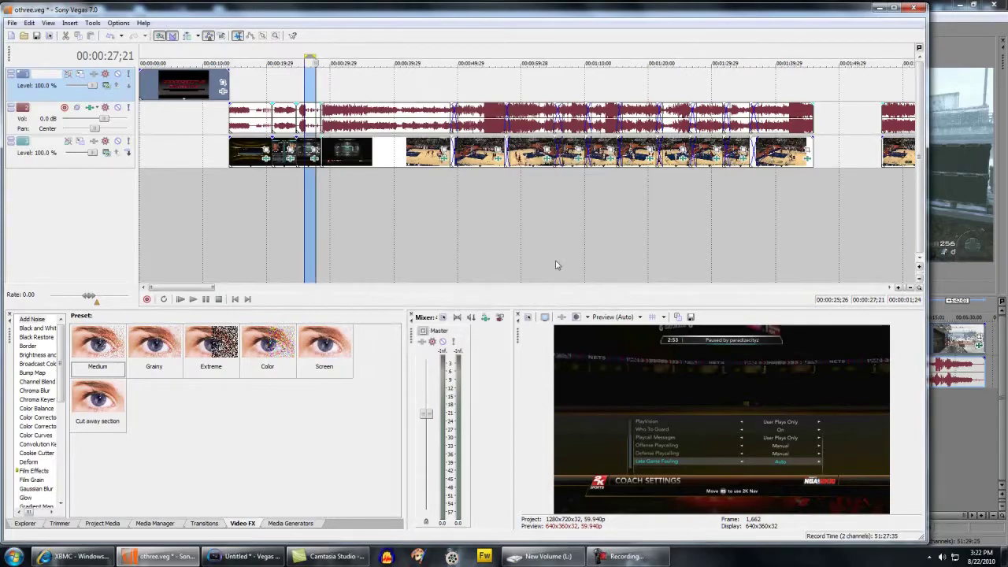
Move the playhead to 00:00:22;08 and open then cancel the Render As dialog
{"action": "left_click", "coordinate": [272, 50]}
{"action": "left_click", "coordinate": [276, 52]}
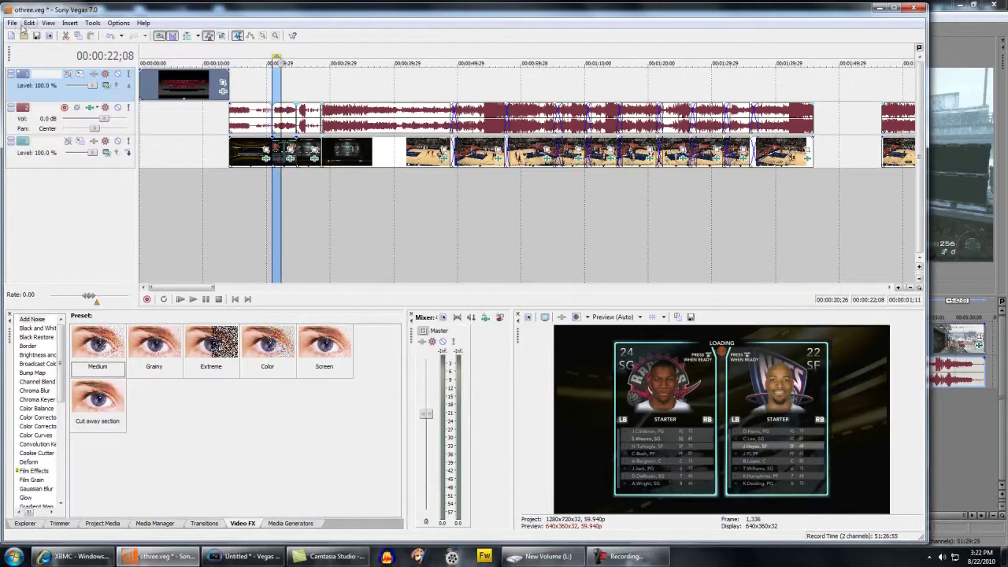
{"action": "left_click", "coordinate": [12, 23]}
{"action": "left_click", "coordinate": [39, 96]}
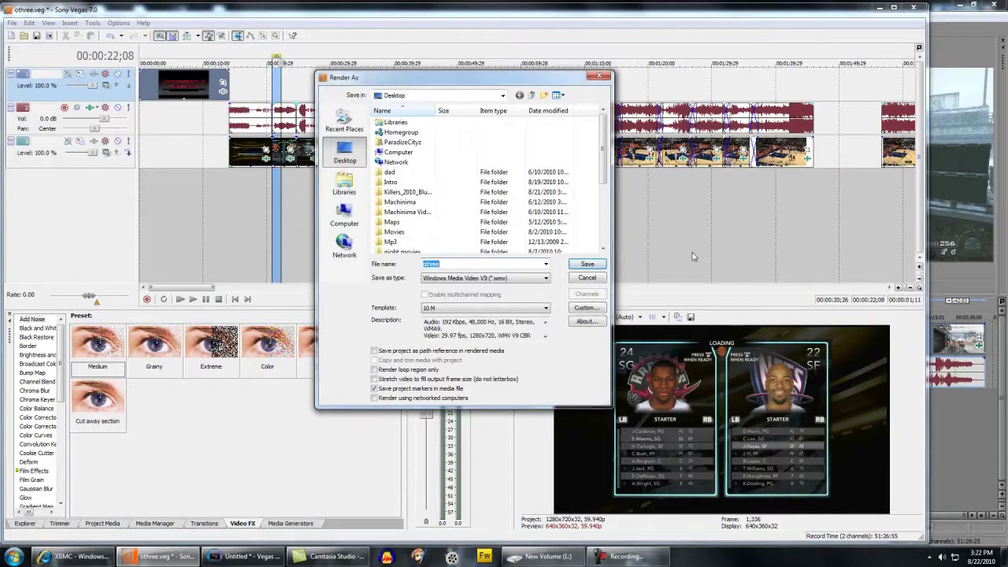
{"action": "left_click", "coordinate": [587, 277]}
Clear the loop region and timeline selection, then reopen Render As for othree
{"action": "left_click", "coordinate": [450, 208]}
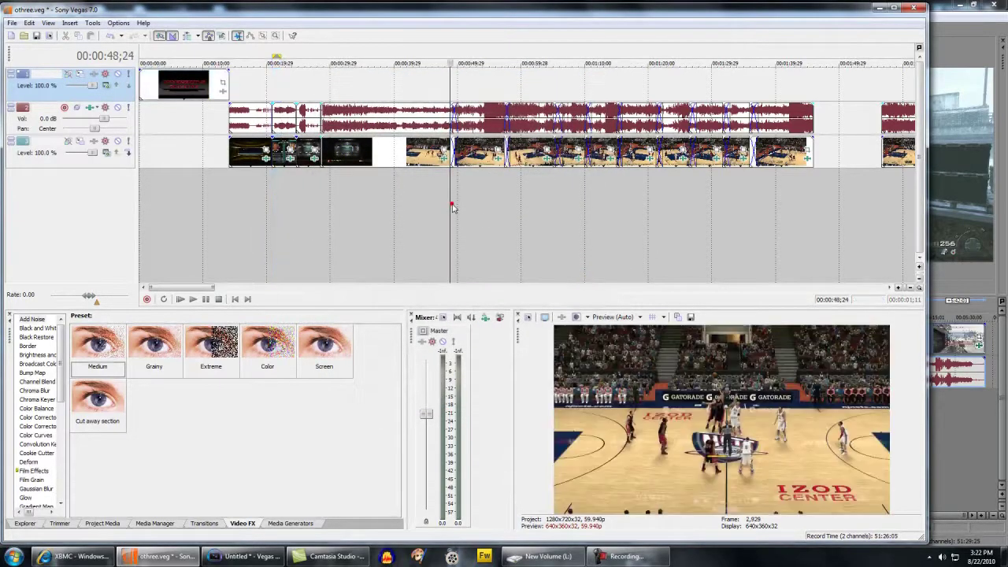
{"action": "double_click", "coordinate": [379, 208]}
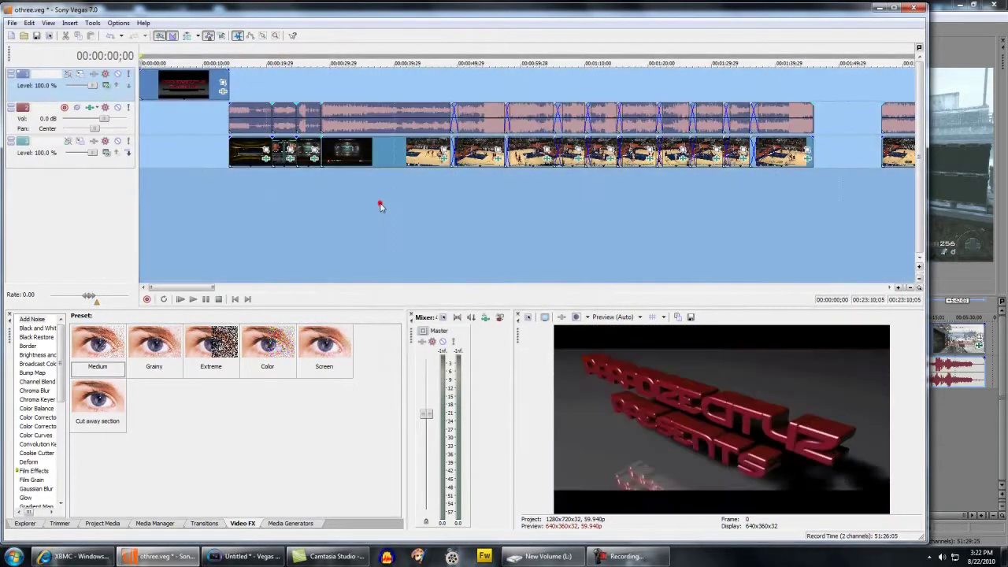
{"action": "left_click", "coordinate": [380, 86]}
{"action": "left_click", "coordinate": [13, 23]}
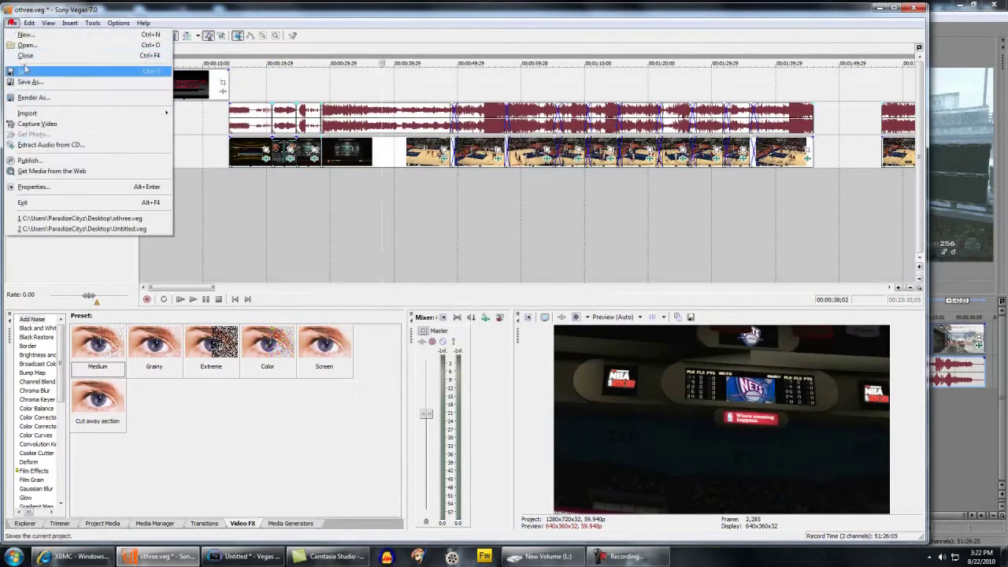
{"action": "left_click", "coordinate": [31, 100]}
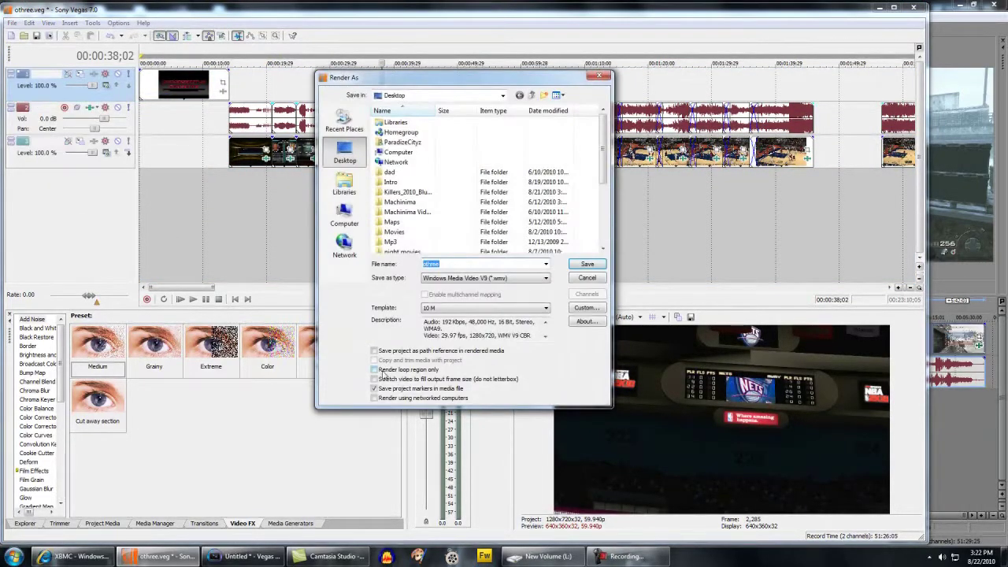
Set the render format to MainConcept AVC/AAC (*.mp4) as othree.mp4 and pick the 10 bps template
{"action": "left_click", "coordinate": [475, 280]}
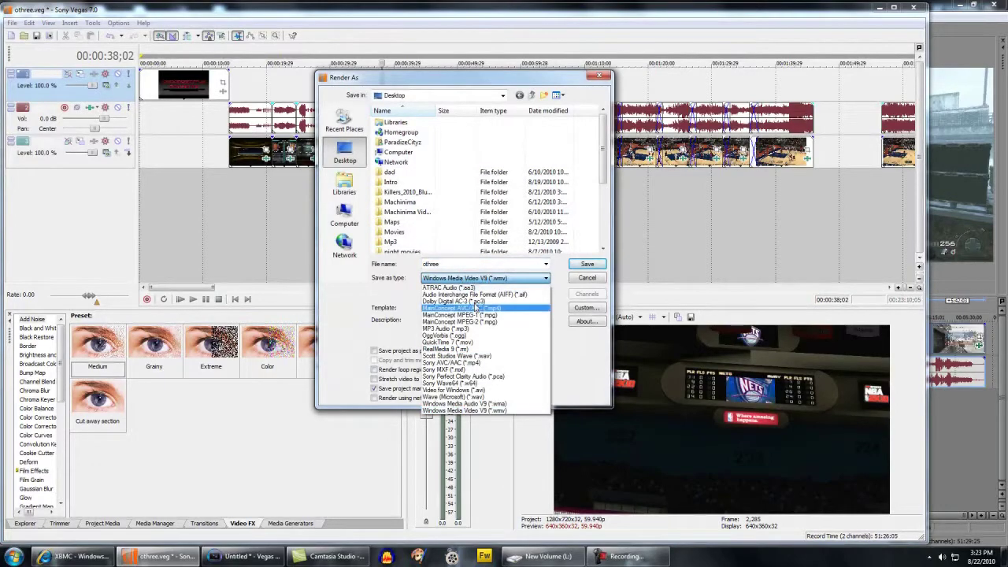
{"action": "left_click", "coordinate": [477, 309]}
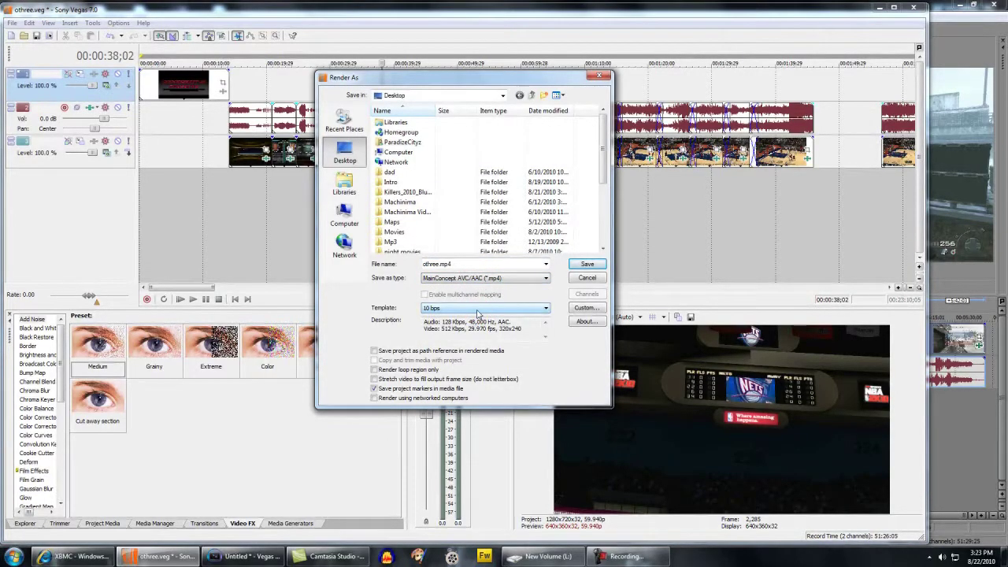
{"action": "left_click", "coordinate": [537, 311]}
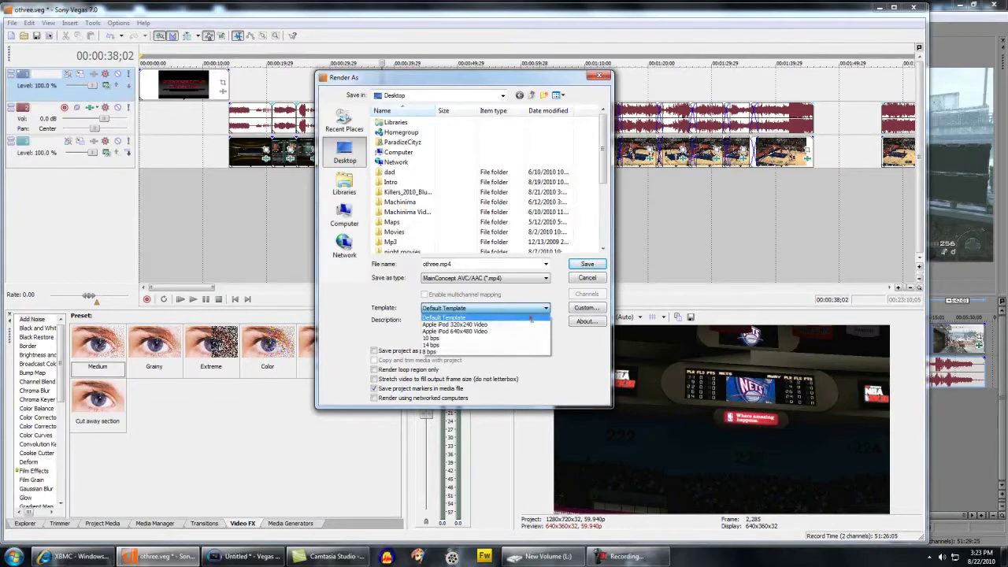
{"action": "left_click", "coordinate": [529, 318]}
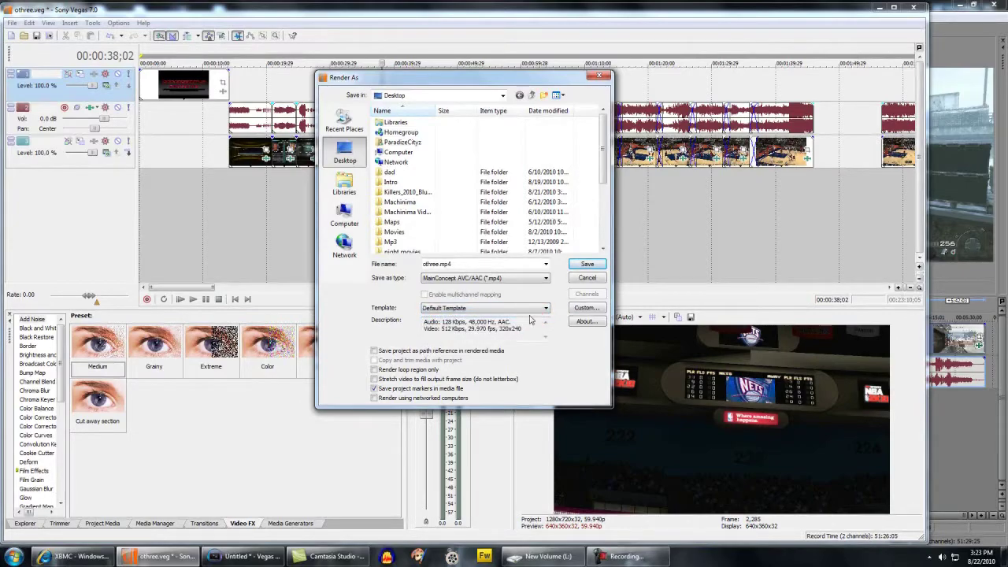
{"action": "left_click", "coordinate": [439, 282]}
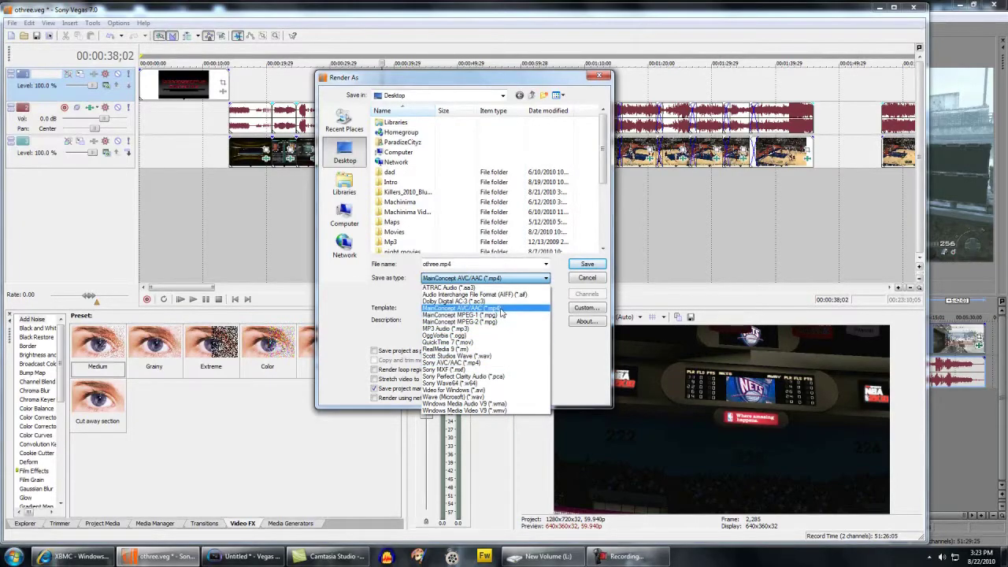
{"action": "left_click", "coordinate": [500, 308]}
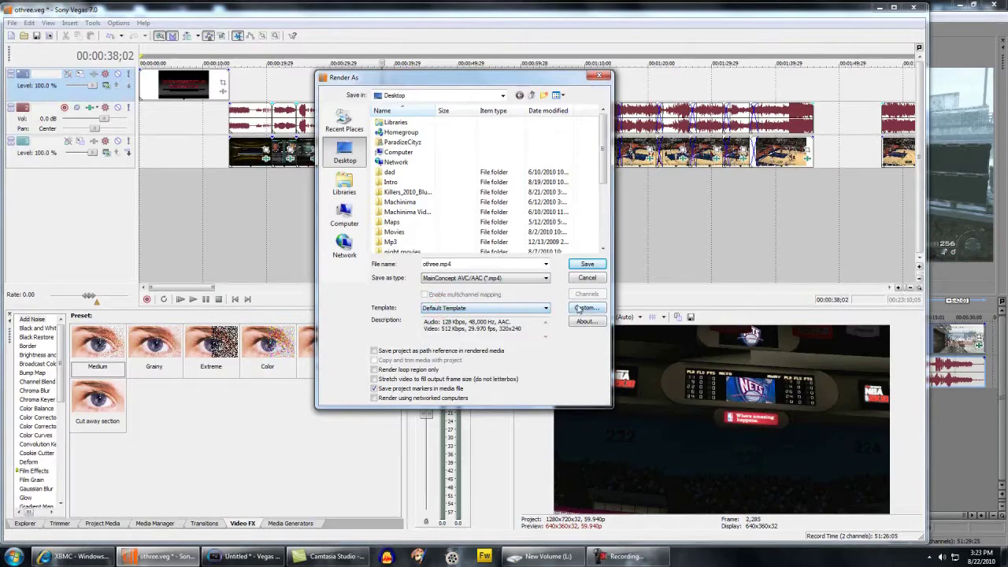
{"action": "left_click", "coordinate": [542, 309]}
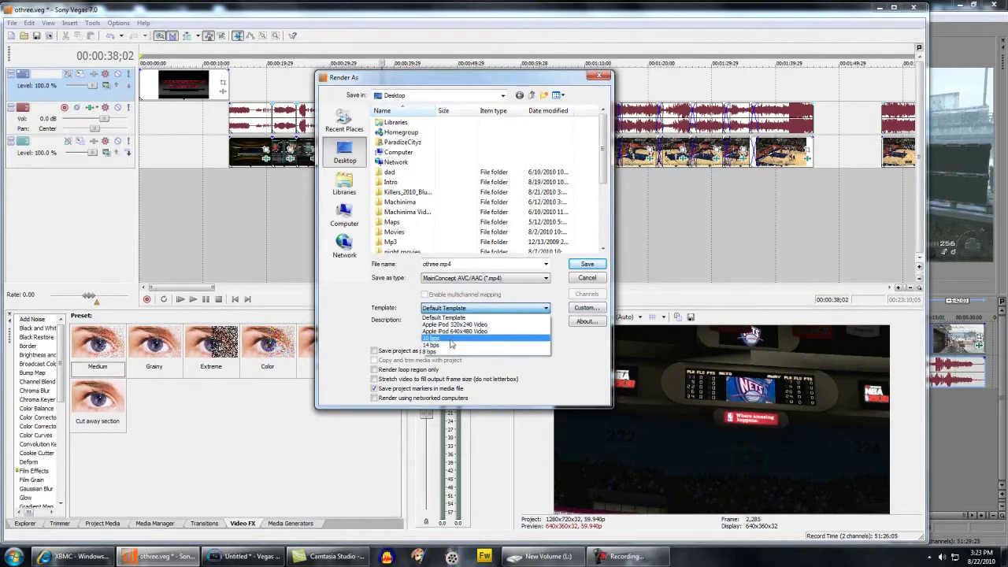
{"action": "left_click", "coordinate": [448, 339]}
In the 10 bps template's custom settings, confirm Best quality and 192,000 bps audio bit rate
{"action": "left_click", "coordinate": [582, 307]}
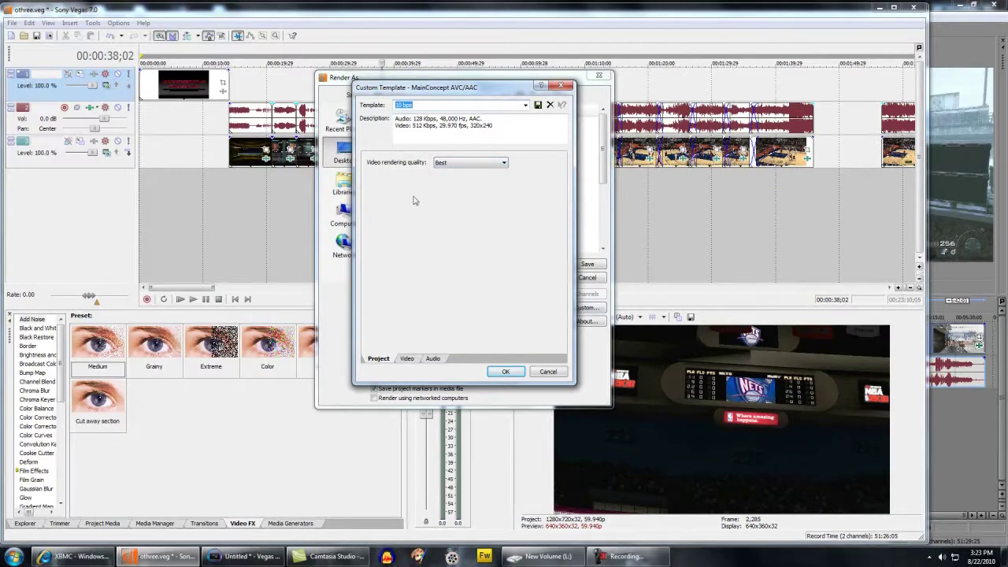
{"action": "left_click", "coordinate": [454, 163]}
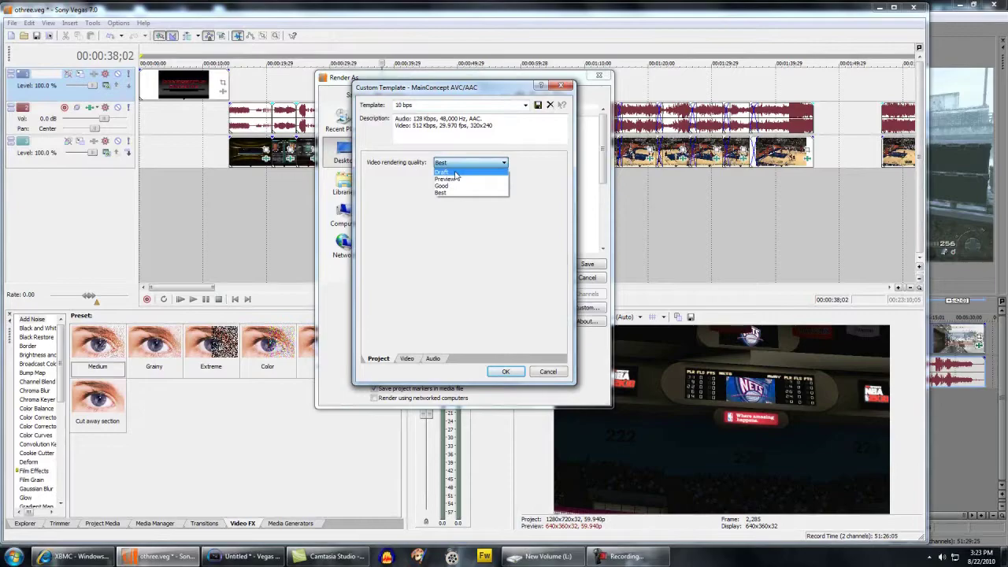
{"action": "left_click", "coordinate": [451, 164]}
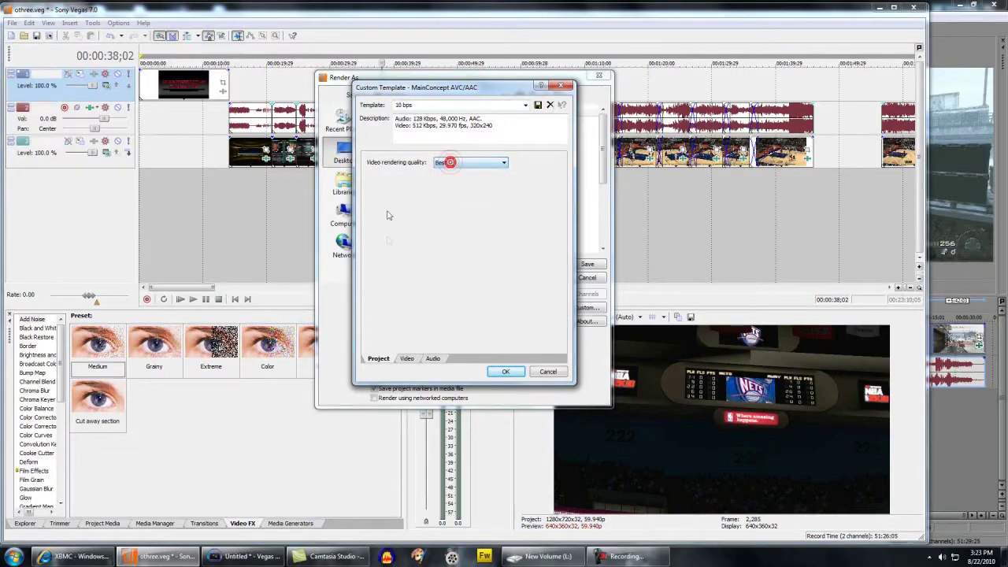
{"action": "left_click", "coordinate": [432, 358]}
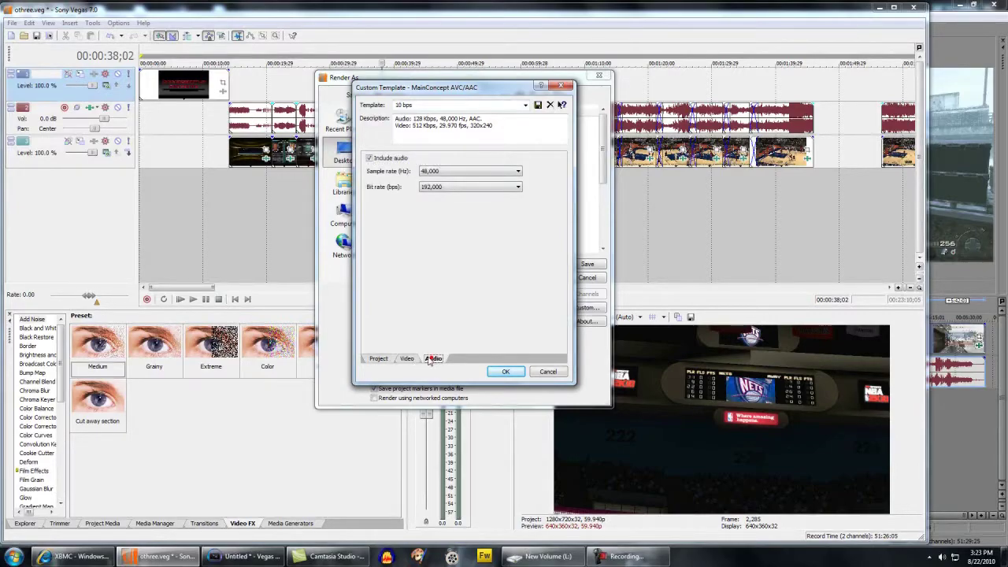
{"action": "left_click", "coordinate": [474, 187]}
{"action": "left_click", "coordinate": [485, 187]}
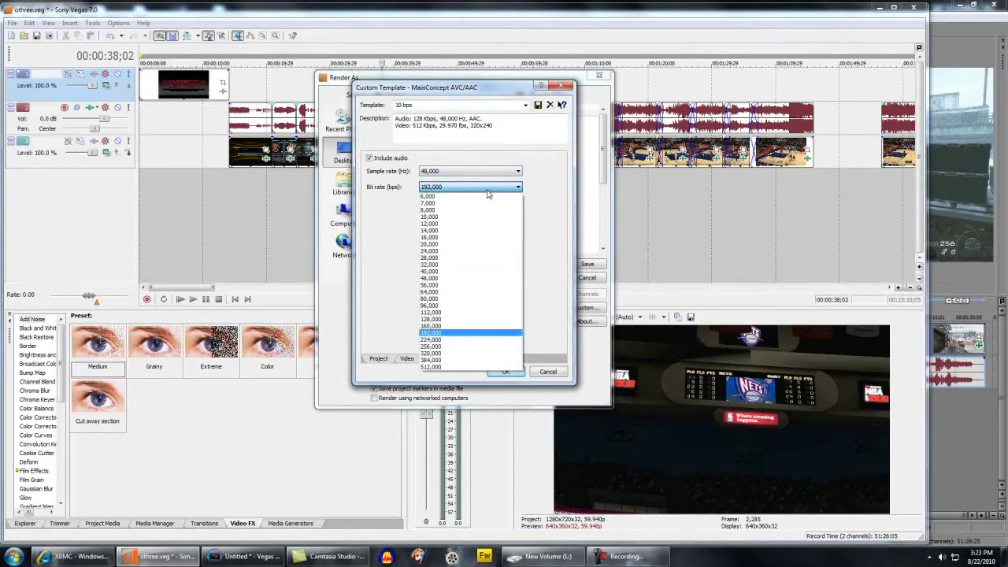
{"action": "left_click", "coordinate": [480, 187]}
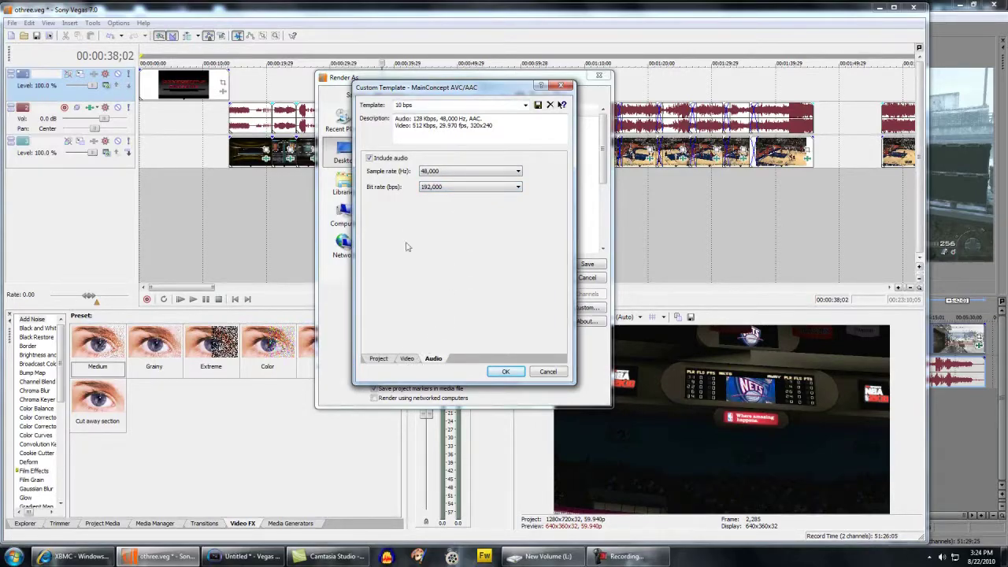
{"action": "left_click", "coordinate": [407, 359]}
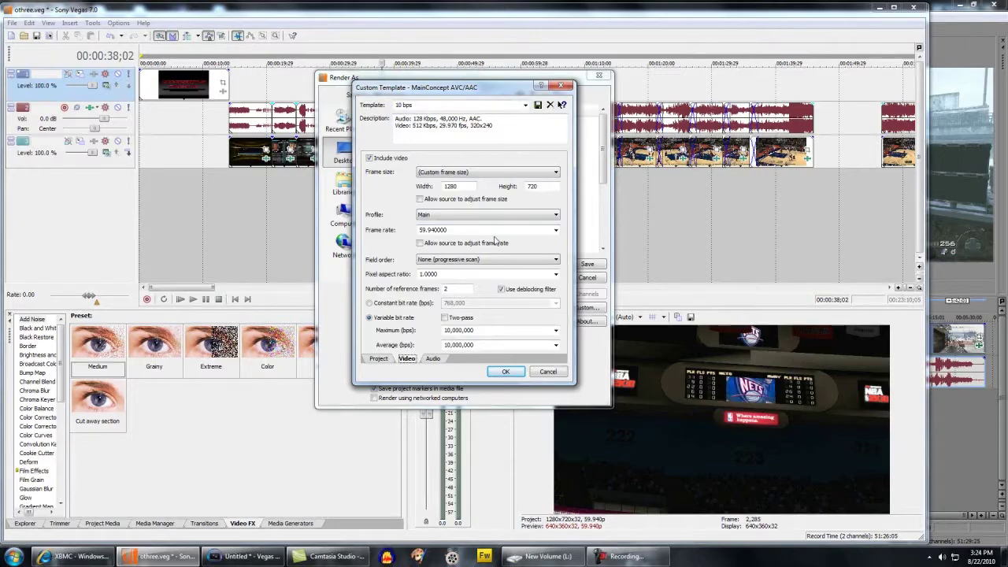
Keep the frame rate at 59.940 fps and set a constant 10,000,000 bps video bit rate
{"action": "left_click", "coordinate": [556, 230]}
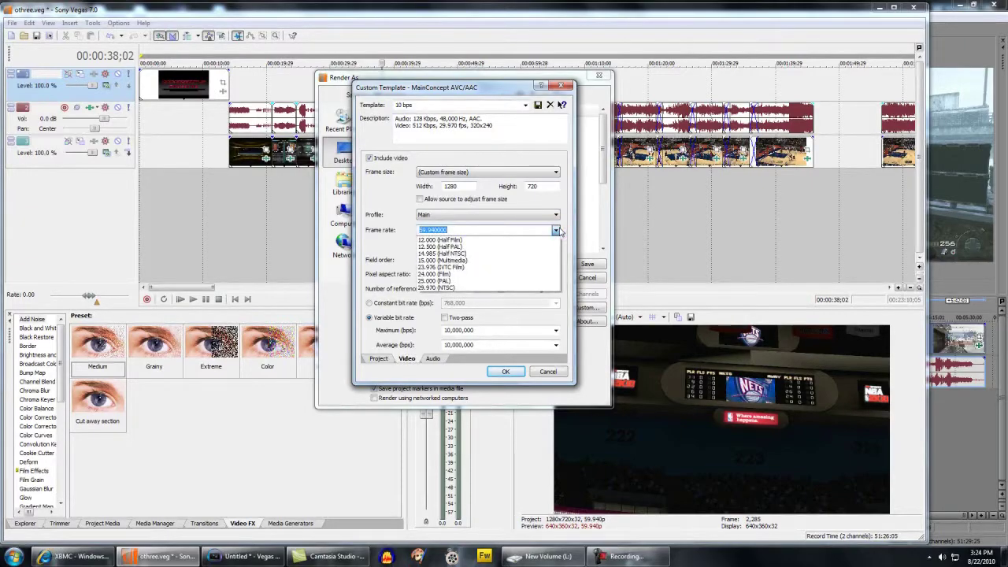
{"action": "left_click", "coordinate": [556, 230]}
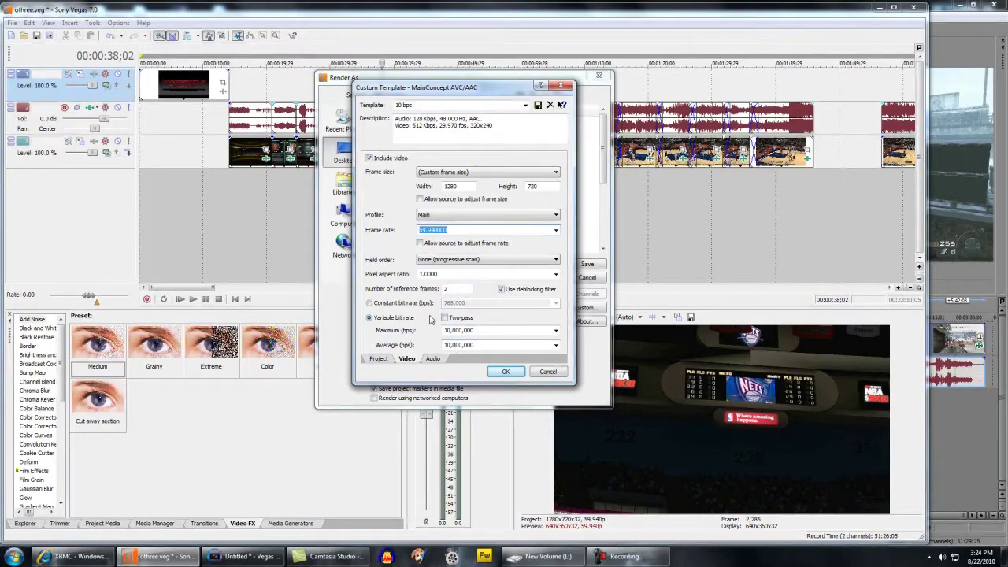
{"action": "left_click", "coordinate": [388, 304]}
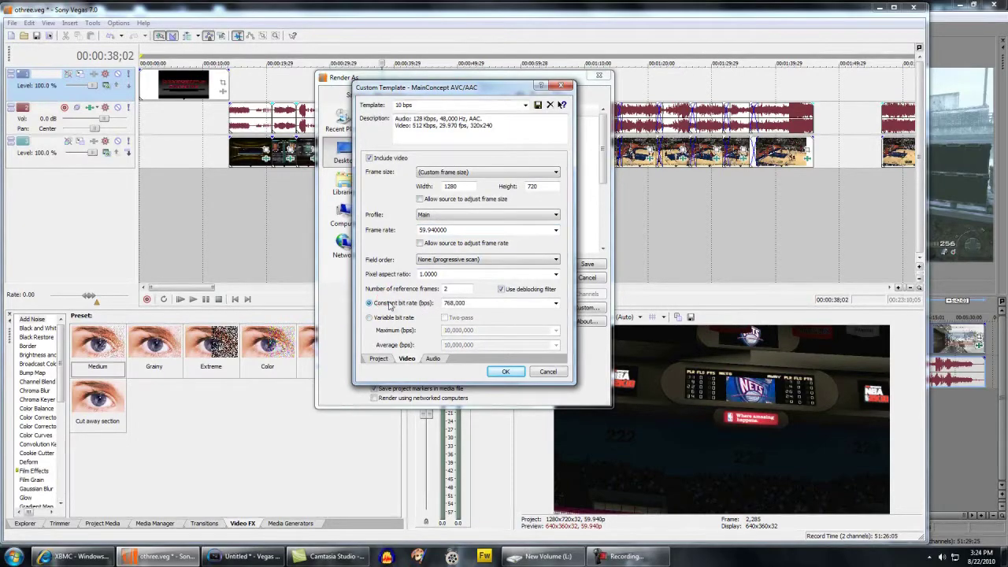
{"action": "left_click", "coordinate": [555, 303]}
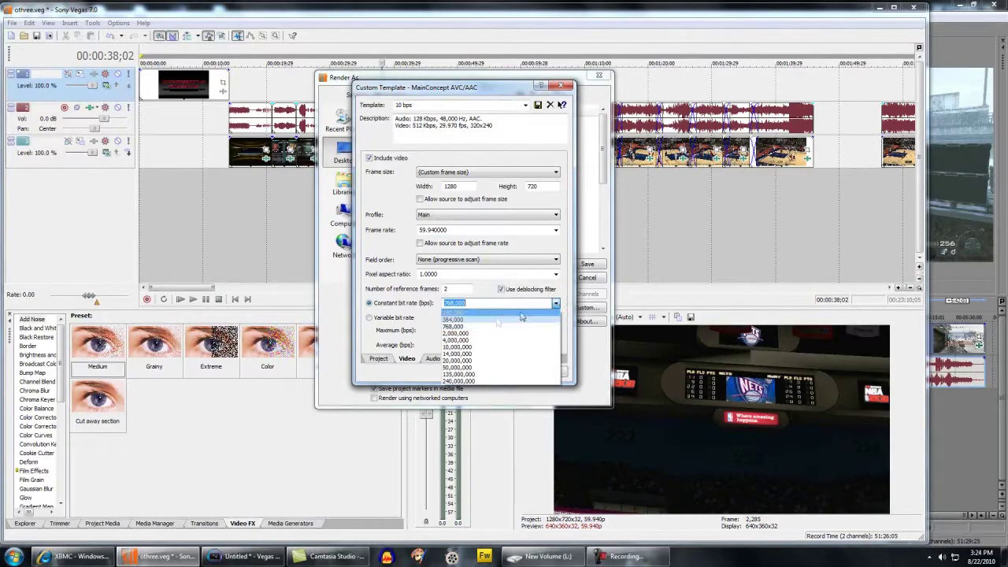
{"action": "left_click", "coordinate": [472, 343]}
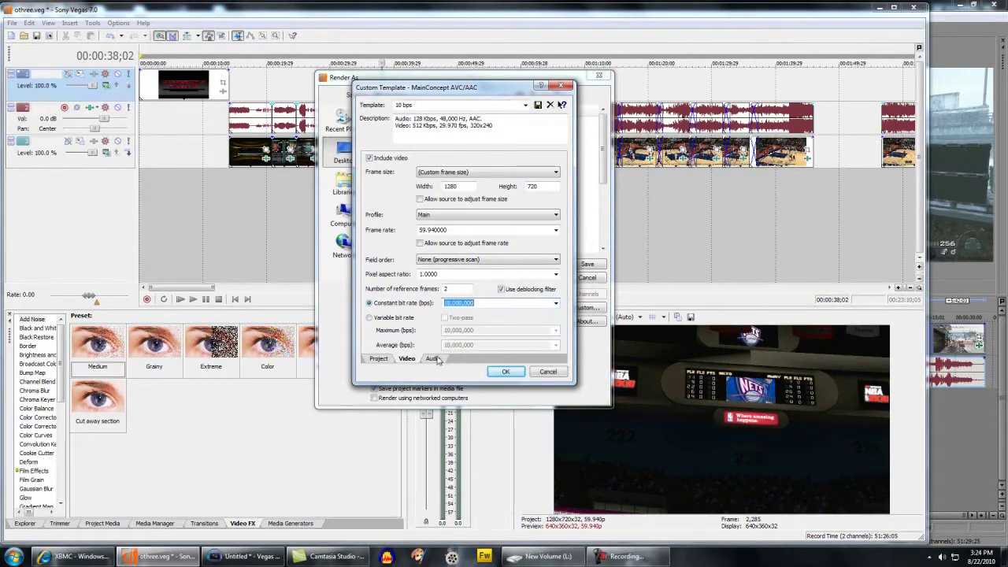
Glance at the audio settings, then bring the Vegas Pro 9 project forward and open its File menu
{"action": "left_click", "coordinate": [433, 358]}
{"action": "left_click", "coordinate": [406, 359]}
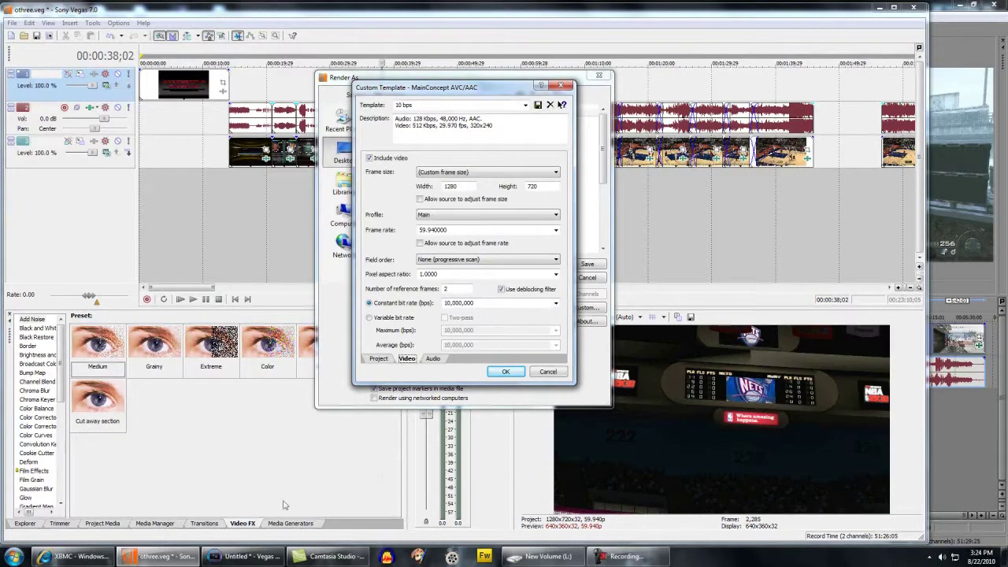
{"action": "left_click", "coordinate": [244, 555]}
{"action": "left_click", "coordinate": [8, 17]}
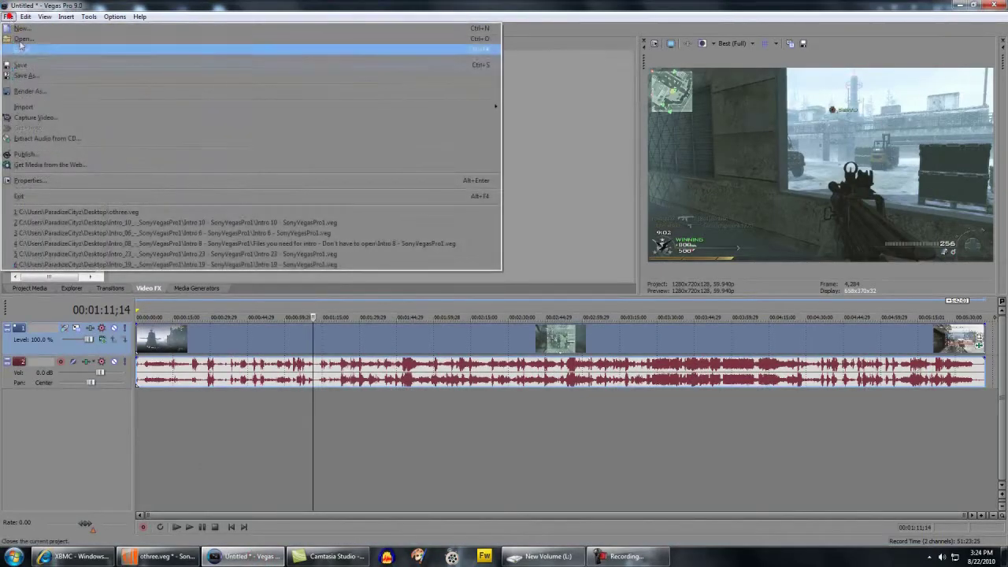
Render the Vegas Pro 9 project as MainConcept AVC/AAC (*.mp4) and open the 10 bps! template's custom settings
{"action": "left_click", "coordinate": [32, 90]}
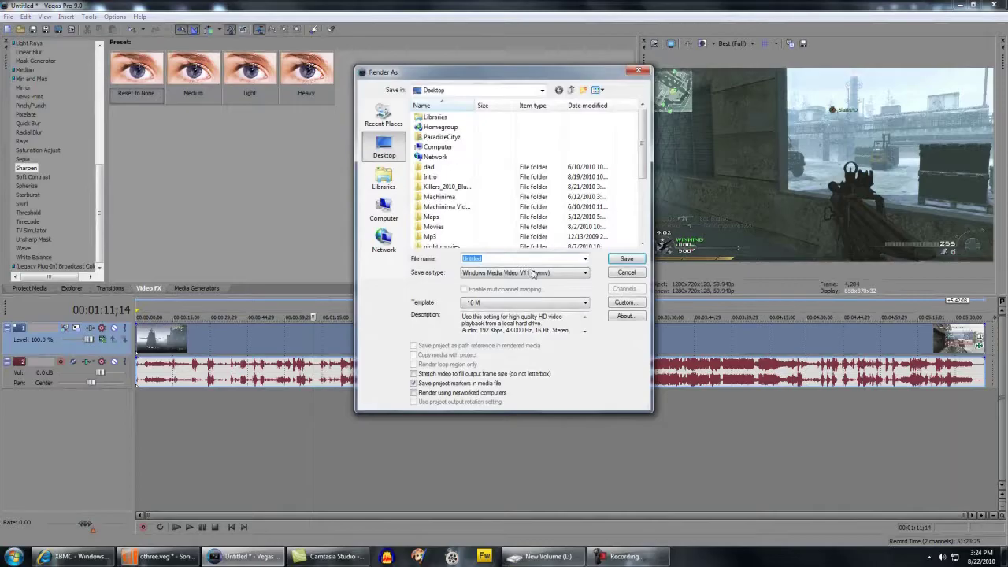
{"action": "left_click", "coordinate": [525, 273]}
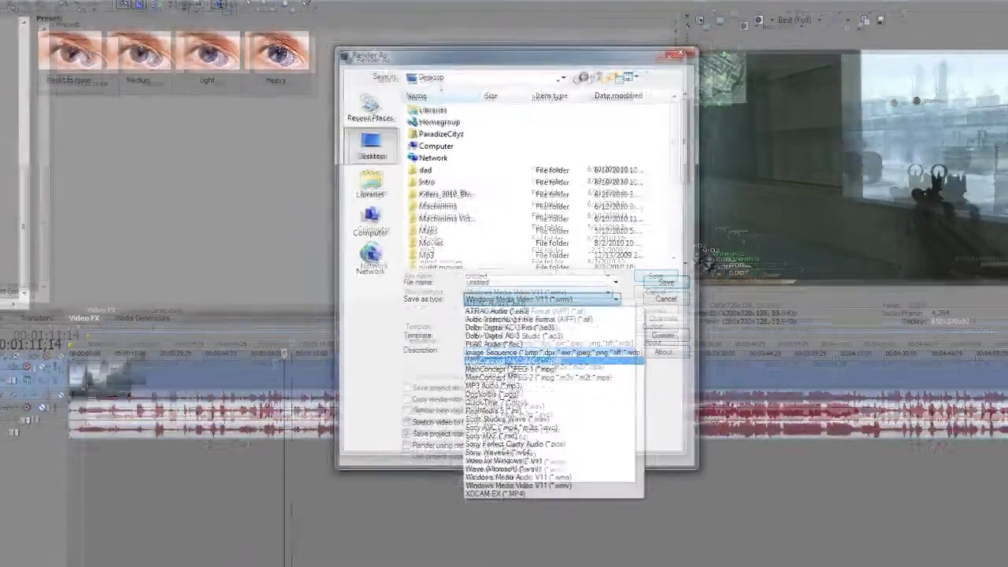
{"action": "left_click", "coordinate": [500, 323]}
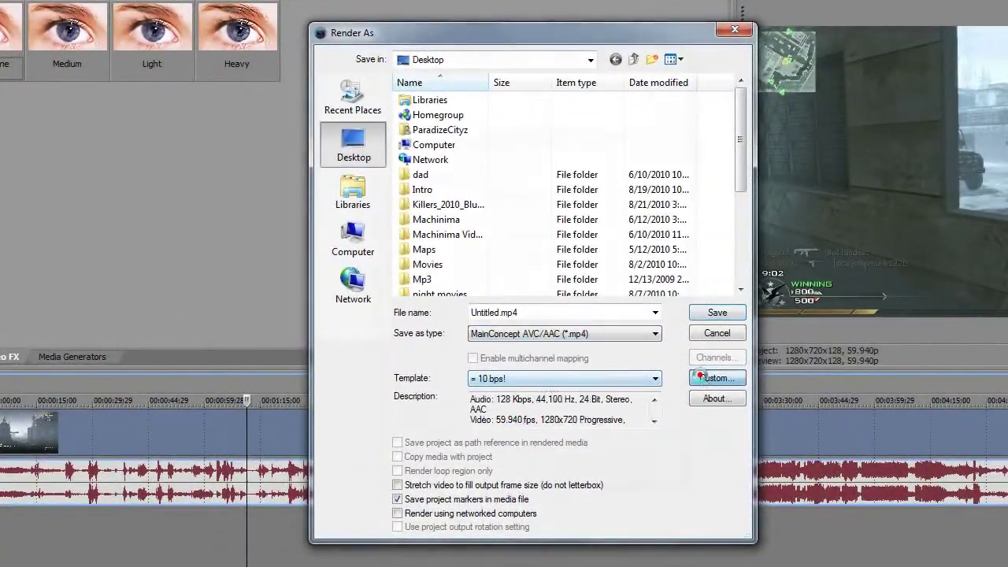
{"action": "left_click", "coordinate": [717, 378]}
Set the video to constant 10,000,000 bps and review the audio and project settings
{"action": "left_click", "coordinate": [457, 396]}
{"action": "left_click", "coordinate": [670, 394]}
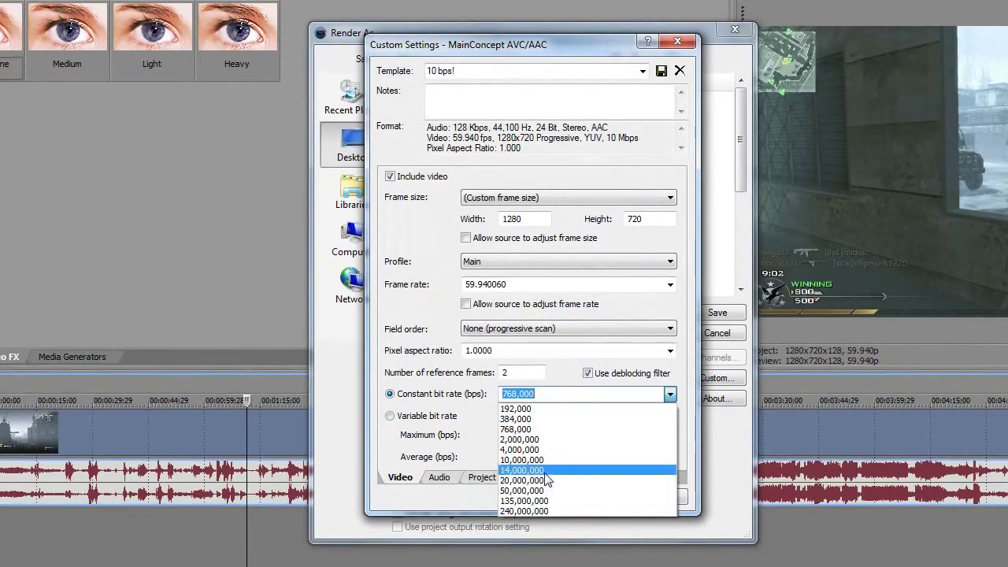
{"action": "left_click", "coordinate": [535, 470]}
{"action": "left_click", "coordinate": [439, 478]}
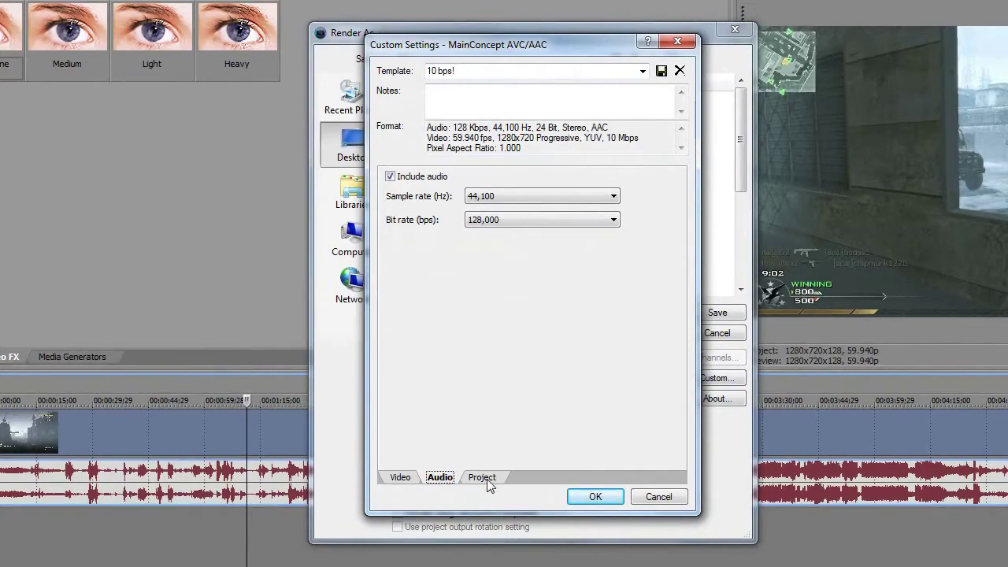
{"action": "left_click", "coordinate": [400, 477]}
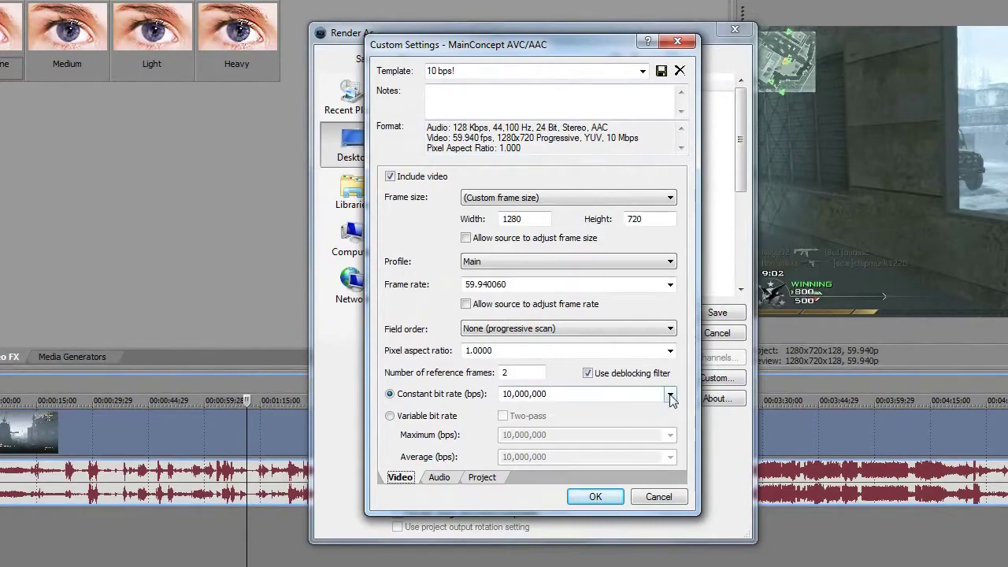
{"action": "left_click", "coordinate": [498, 477]}
{"action": "left_click", "coordinate": [400, 477]}
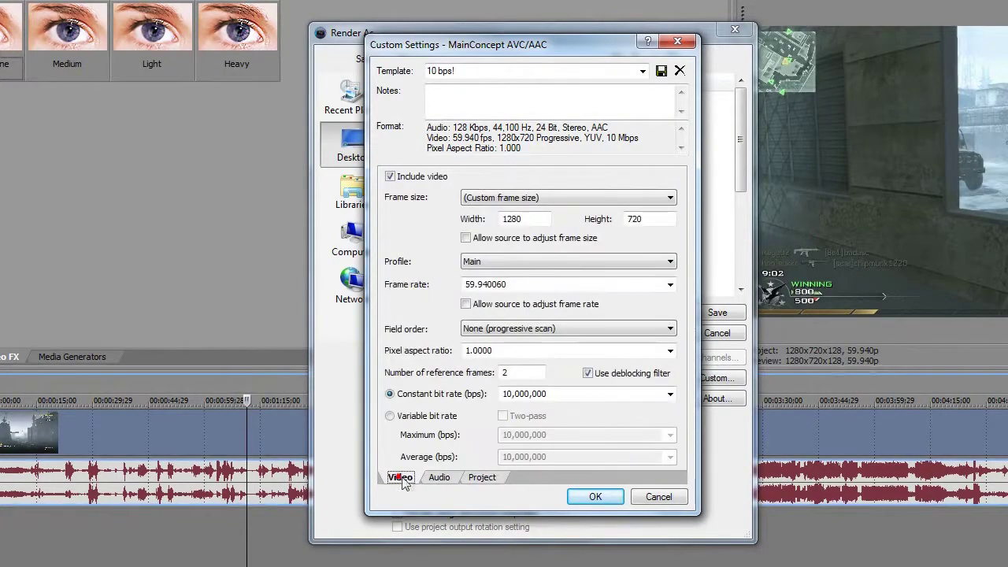
Switch the template's video to variable bit rate, keeping 10,000,000 bps
{"action": "left_click", "coordinate": [670, 395]}
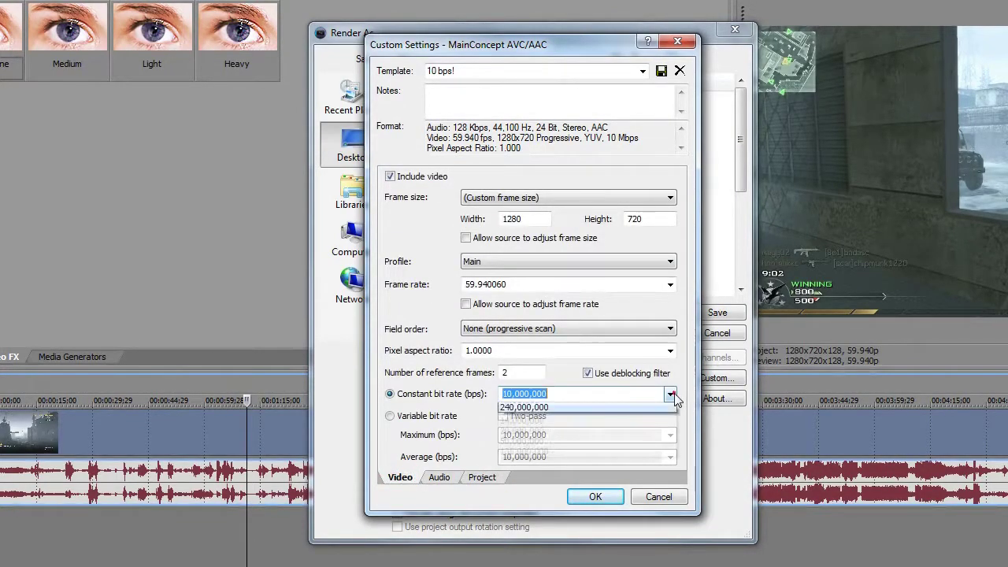
{"action": "left_click", "coordinate": [671, 395]}
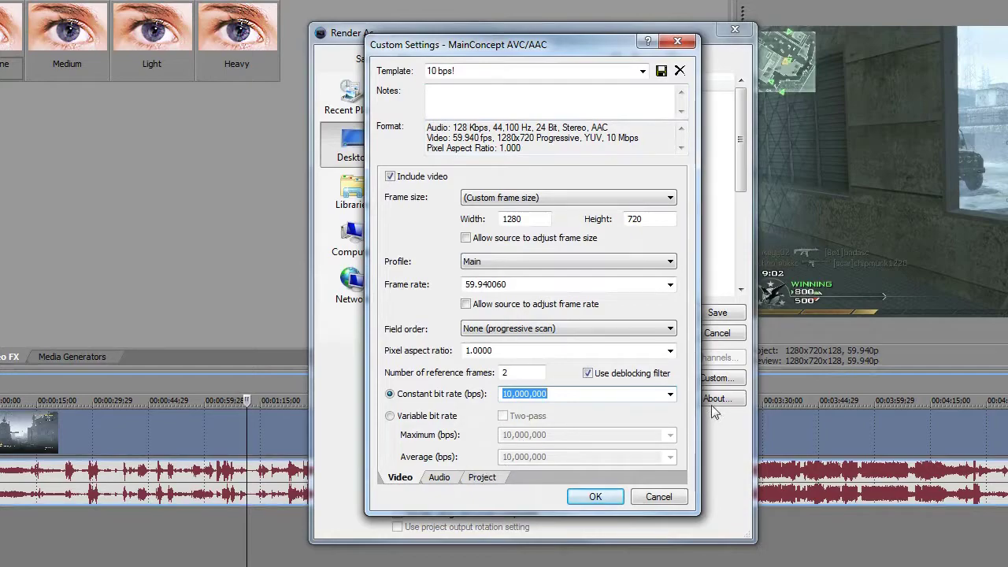
{"action": "left_click", "coordinate": [670, 394]}
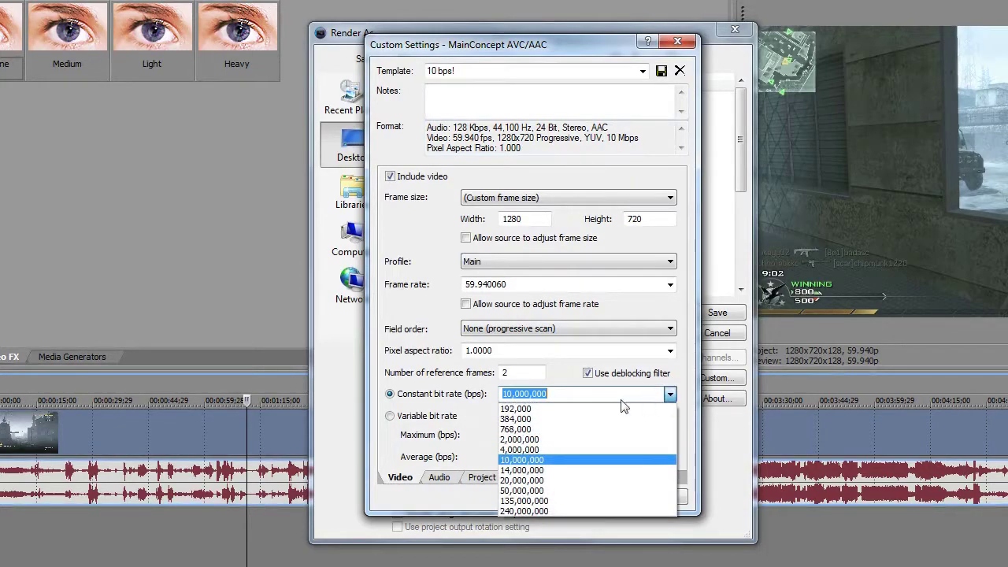
{"action": "left_click", "coordinate": [429, 417]}
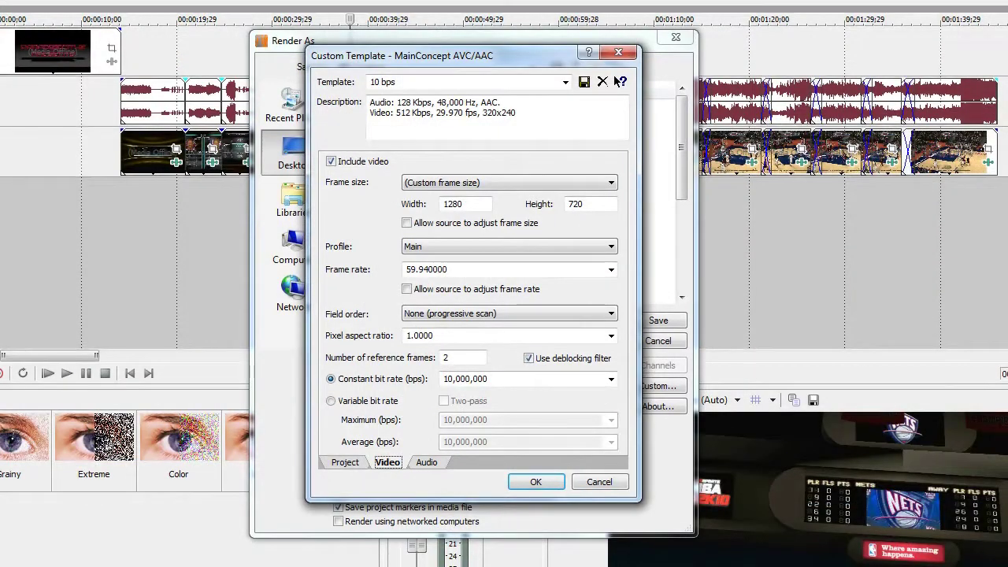
Confirm variable bit rate with 10,000,000 bps maximum and average, then cancel the MP4 Custom Template
{"action": "left_click", "coordinate": [372, 401]}
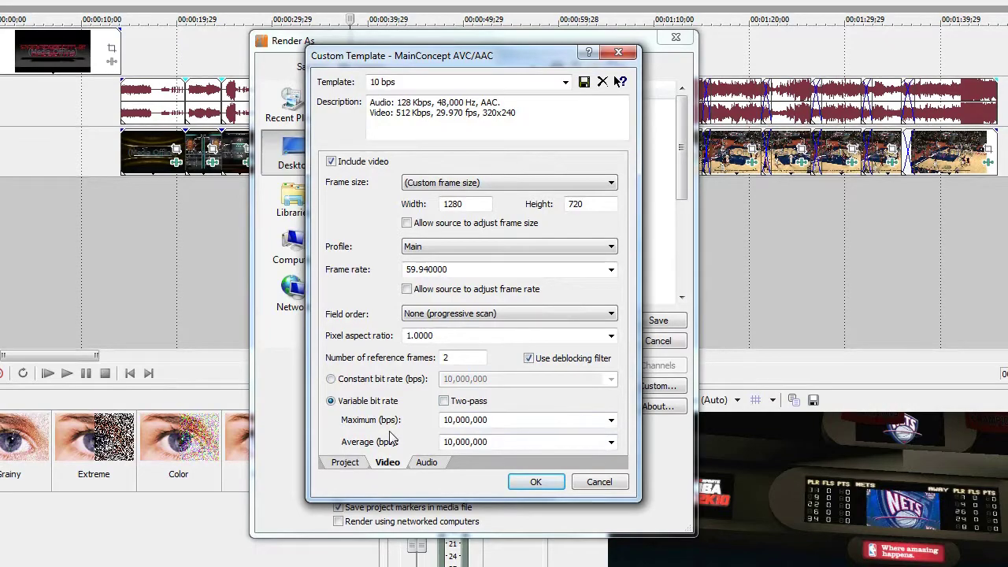
{"action": "left_click", "coordinate": [451, 414]}
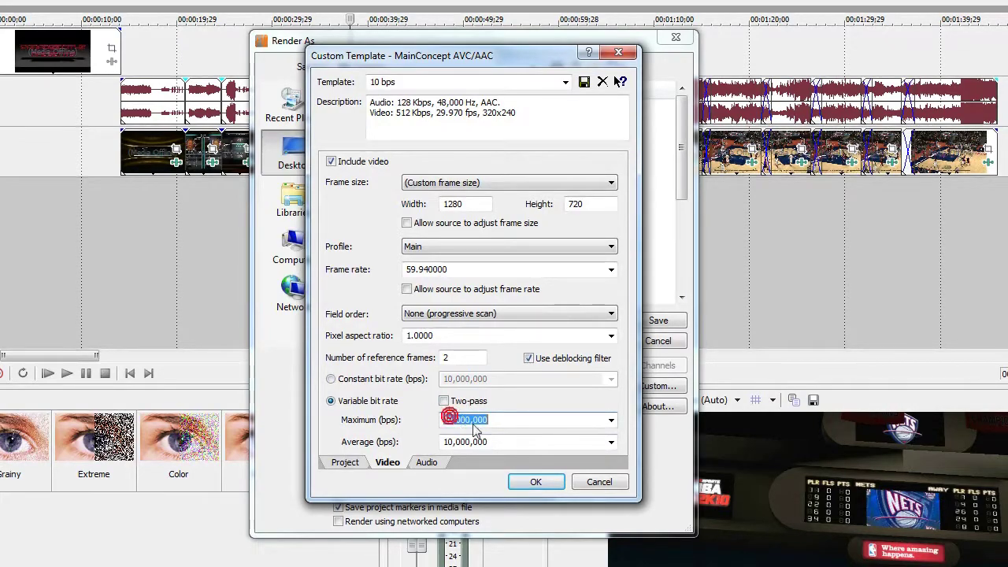
{"action": "left_click", "coordinate": [479, 441]}
{"action": "left_click", "coordinate": [478, 416]}
{"action": "left_click", "coordinate": [477, 441]}
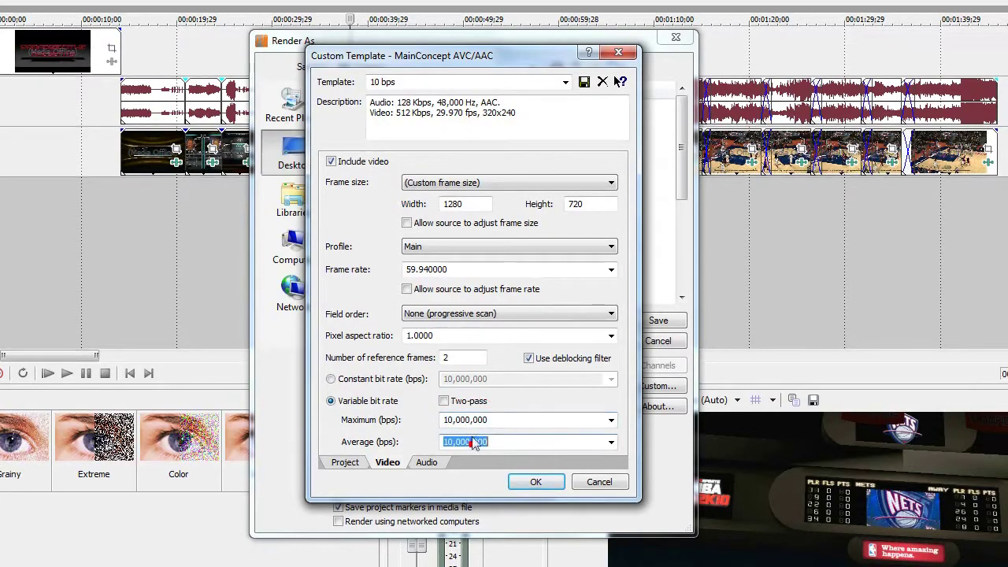
{"action": "left_click", "coordinate": [477, 418]}
{"action": "left_click", "coordinate": [477, 441]}
{"action": "left_click", "coordinate": [480, 419]}
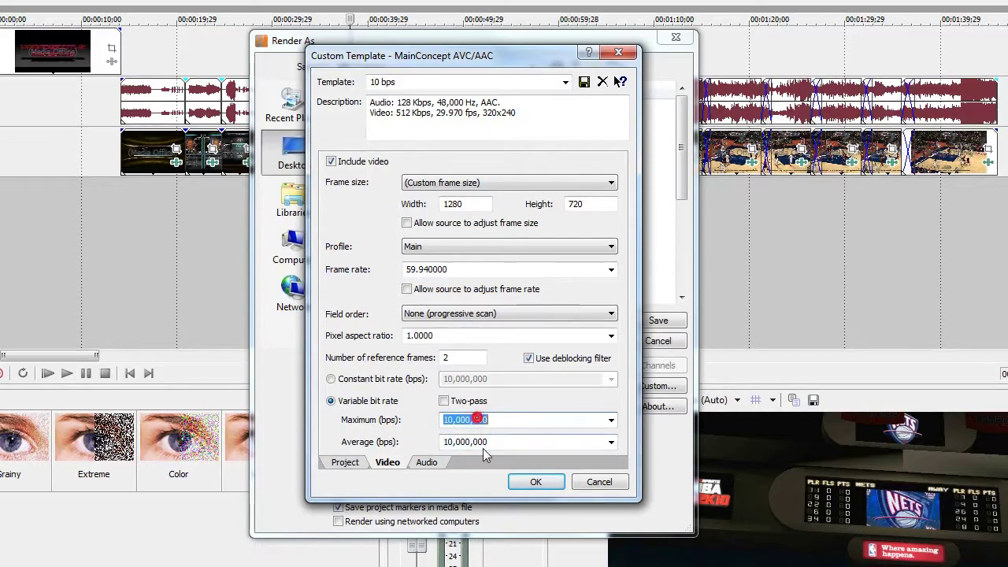
{"action": "left_click", "coordinate": [480, 441]}
{"action": "left_click", "coordinate": [478, 419]}
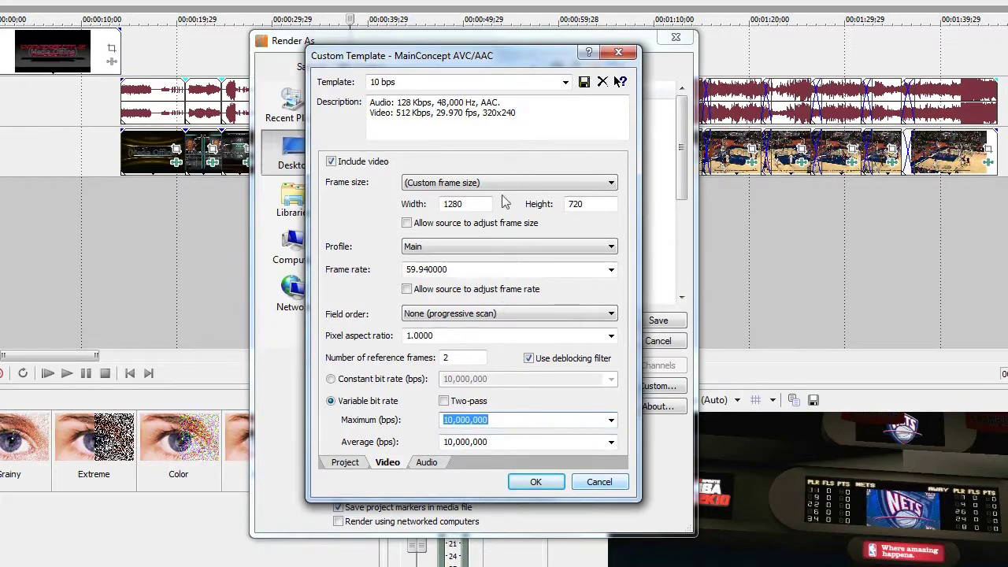
{"action": "left_click", "coordinate": [590, 478]}
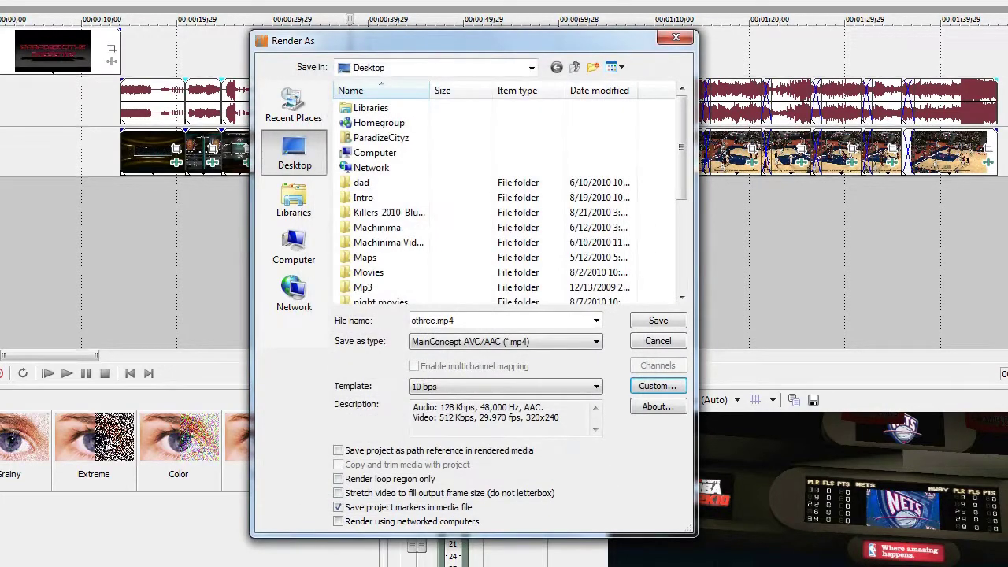
Keep MainConcept AVC/AAC and review the MP4 template's custom settings without changes
{"action": "left_click", "coordinate": [457, 343]}
{"action": "left_click", "coordinate": [456, 347]}
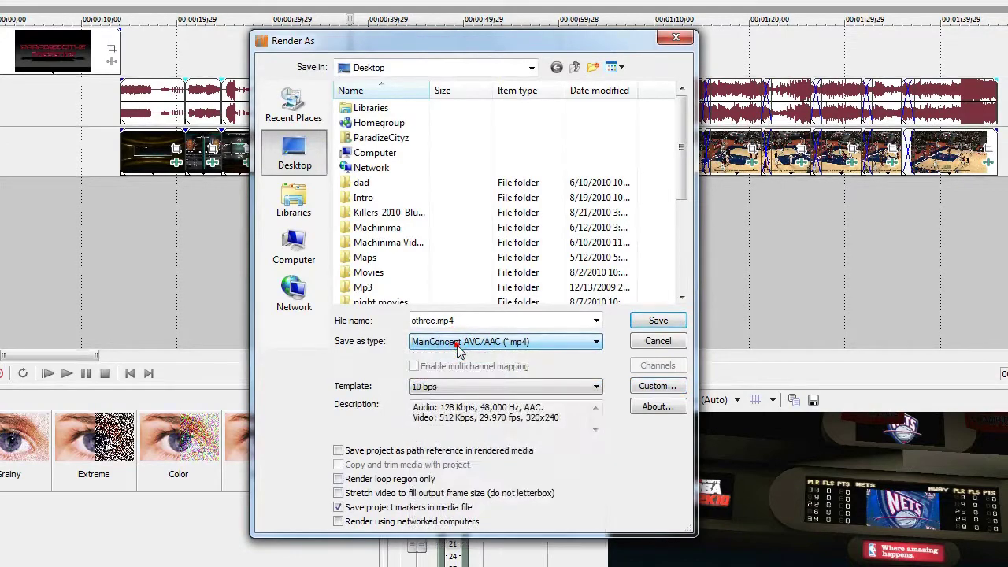
{"action": "left_click", "coordinate": [674, 386]}
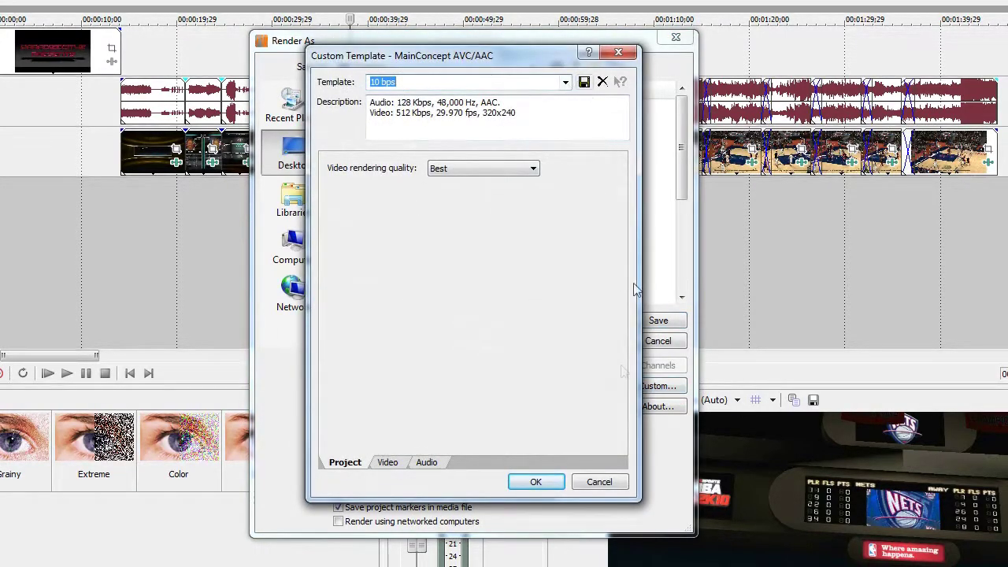
{"action": "left_click", "coordinate": [603, 483]}
Change the output to Windows Media Video V9 (*.wmv) with the 10 M template
{"action": "left_click", "coordinate": [470, 339]}
{"action": "left_click", "coordinate": [473, 540]}
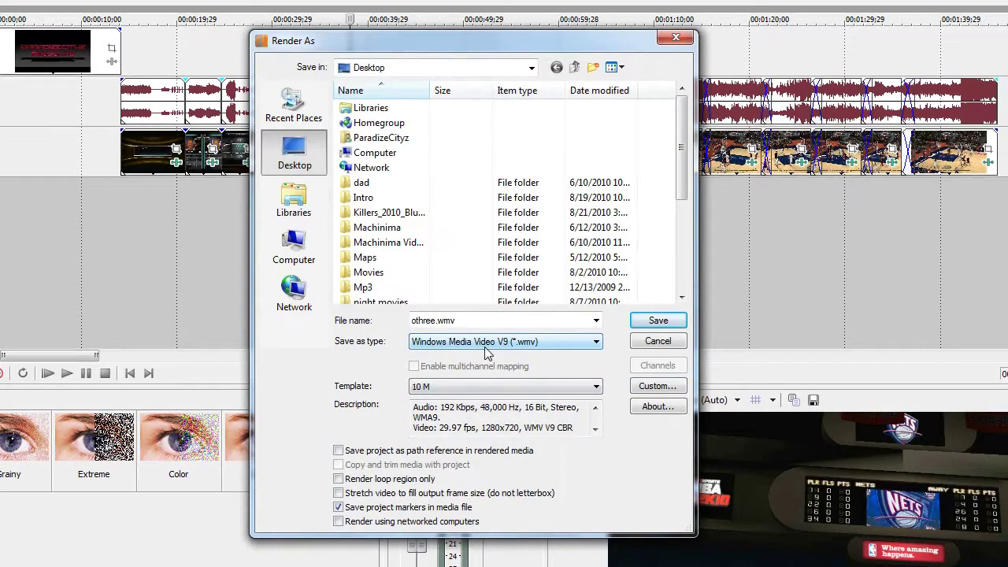
{"action": "left_click", "coordinate": [519, 386]}
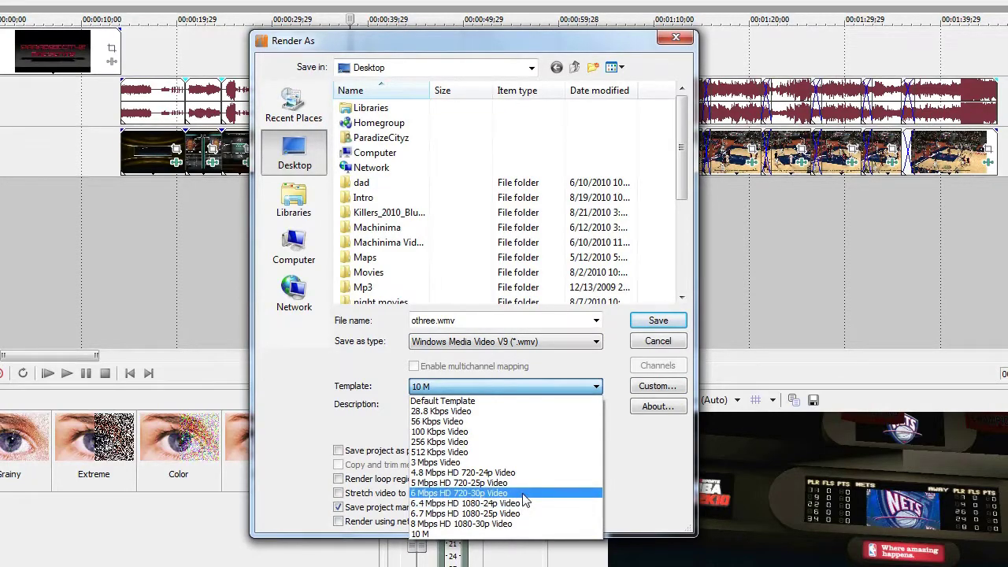
{"action": "left_click", "coordinate": [504, 533]}
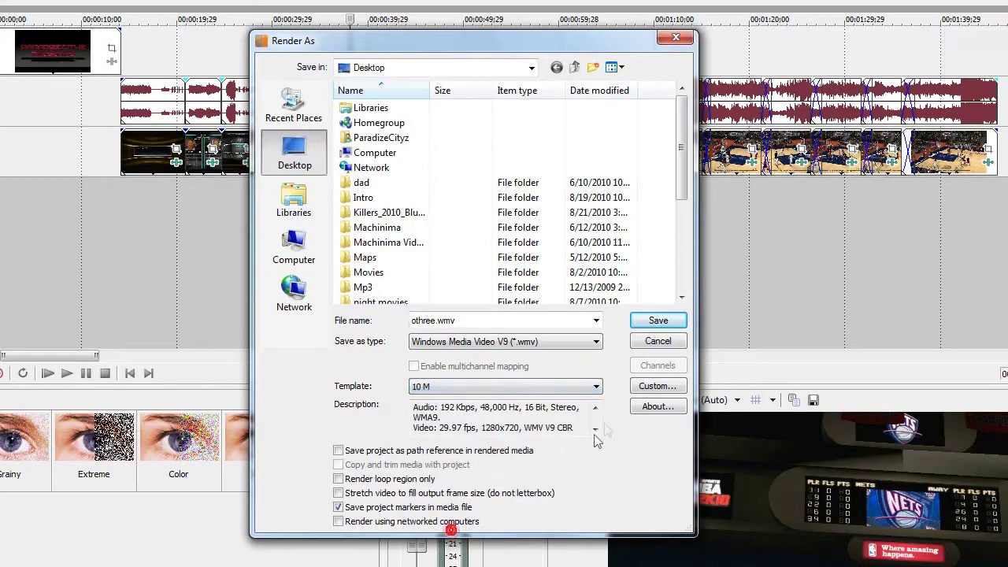
Open the 10 M template's custom settings, review the audio, and confirm the video stays CBR
{"action": "left_click", "coordinate": [639, 387]}
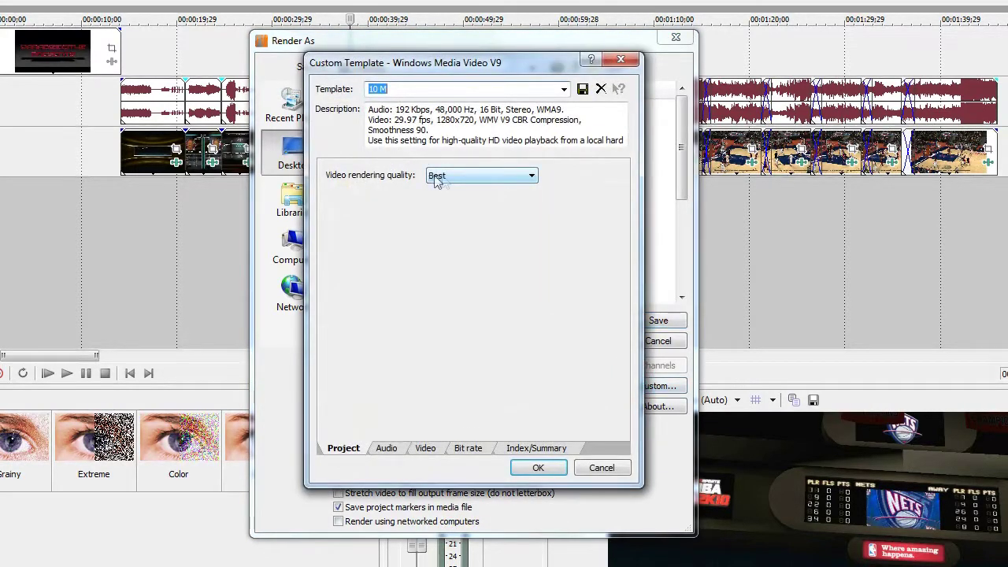
{"action": "left_click", "coordinate": [385, 447]}
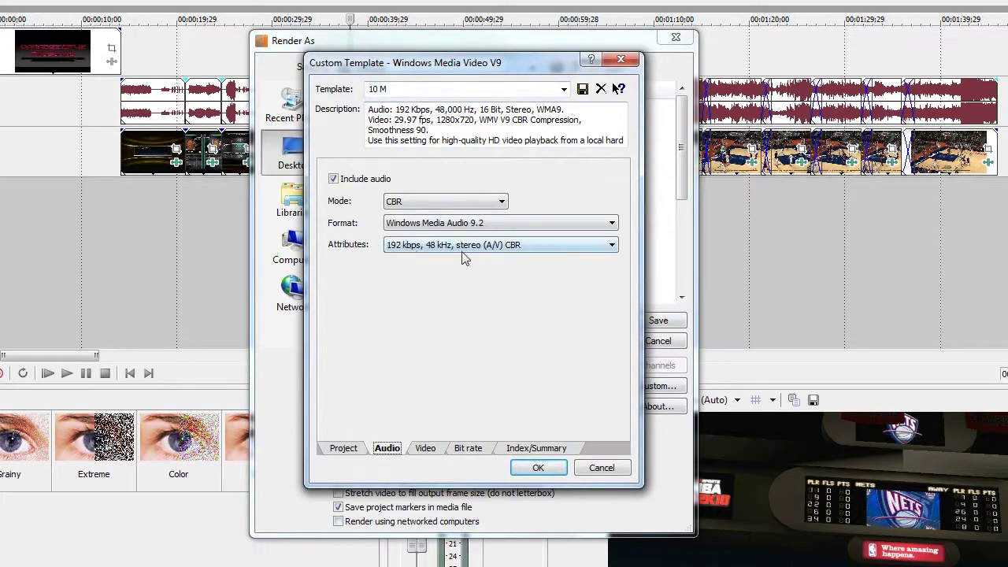
{"action": "left_click", "coordinate": [435, 447]}
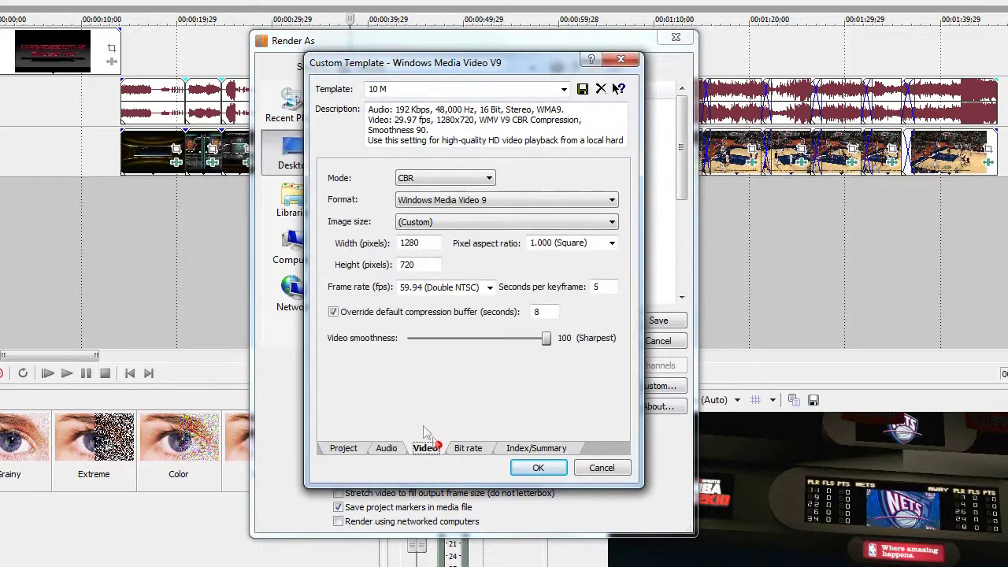
{"action": "left_click", "coordinate": [450, 173]}
{"action": "left_click", "coordinate": [449, 176]}
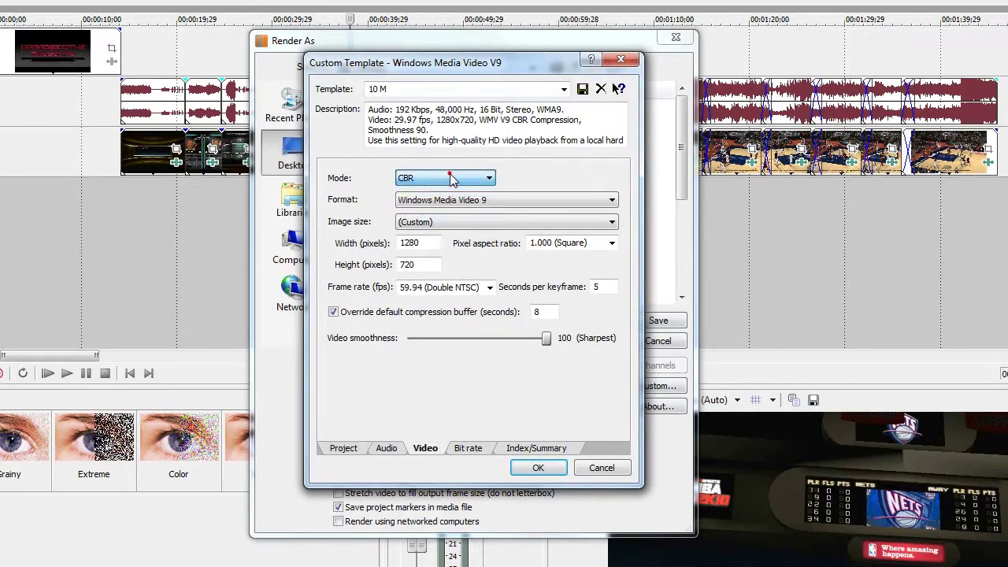
{"action": "left_click", "coordinate": [451, 176]}
{"action": "left_click", "coordinate": [449, 177]}
{"action": "left_click", "coordinate": [451, 177]}
{"action": "left_click", "coordinate": [451, 176]}
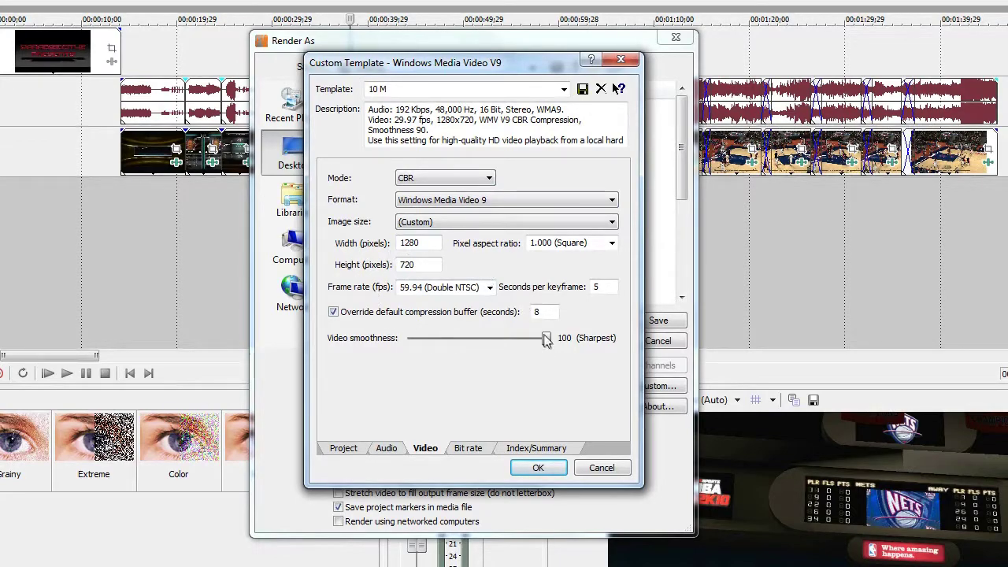
Check the Internet/LAN 10 M target bit rate and index/summary fields, then cancel
{"action": "left_click", "coordinate": [464, 448]}
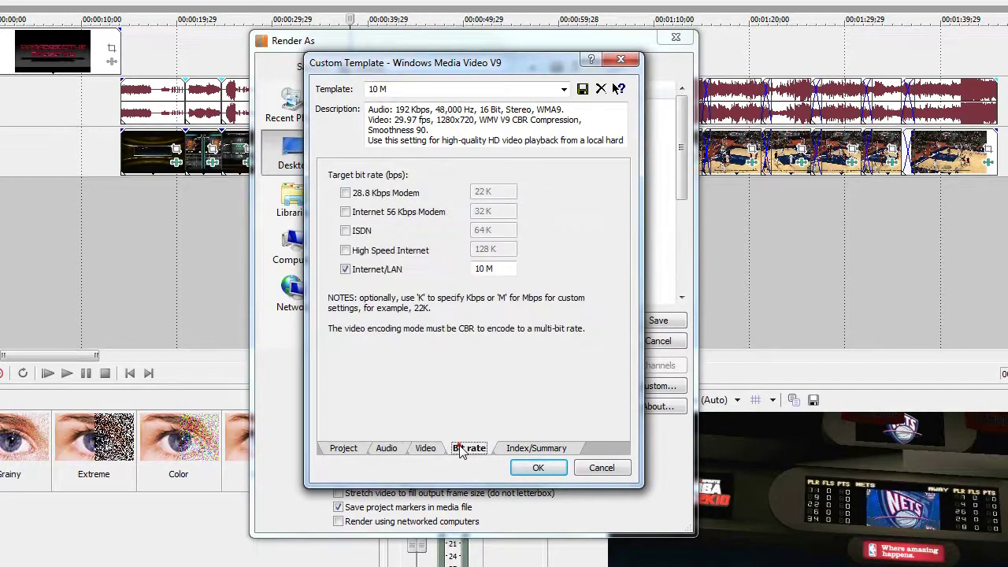
{"action": "left_click", "coordinate": [345, 269]}
{"action": "left_click", "coordinate": [521, 448]}
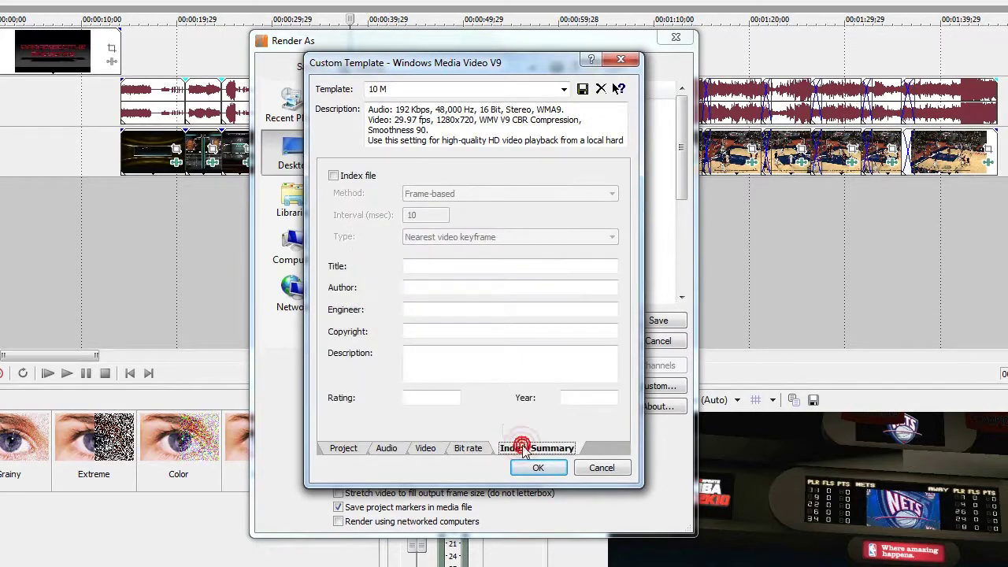
{"action": "left_click", "coordinate": [470, 448]}
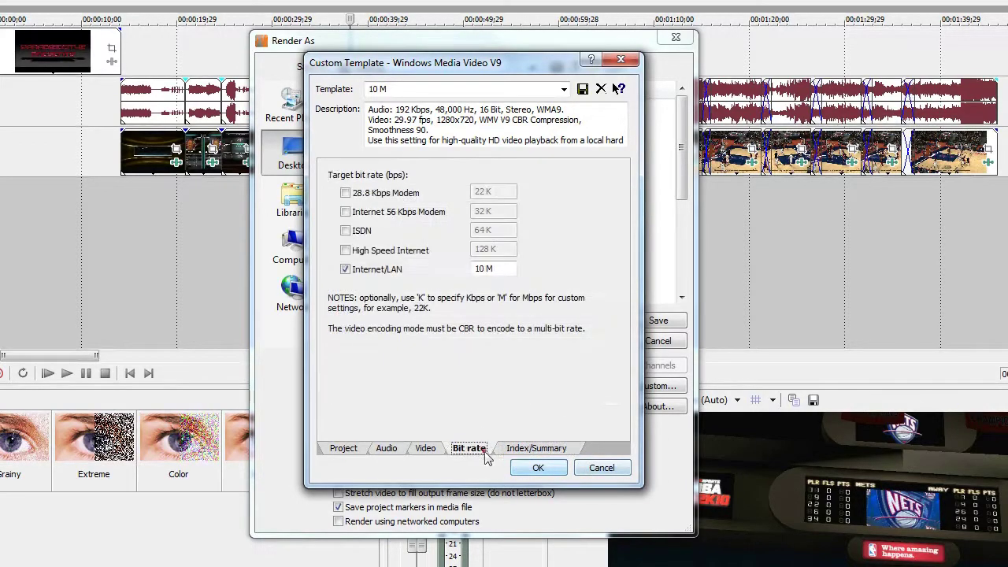
{"action": "left_click", "coordinate": [393, 92]}
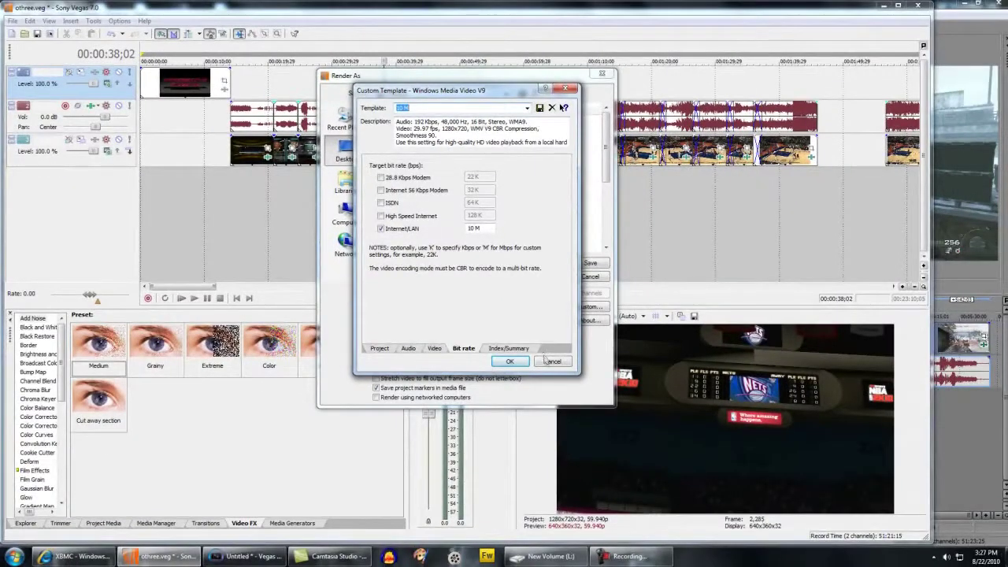
{"action": "left_click", "coordinate": [544, 360]}
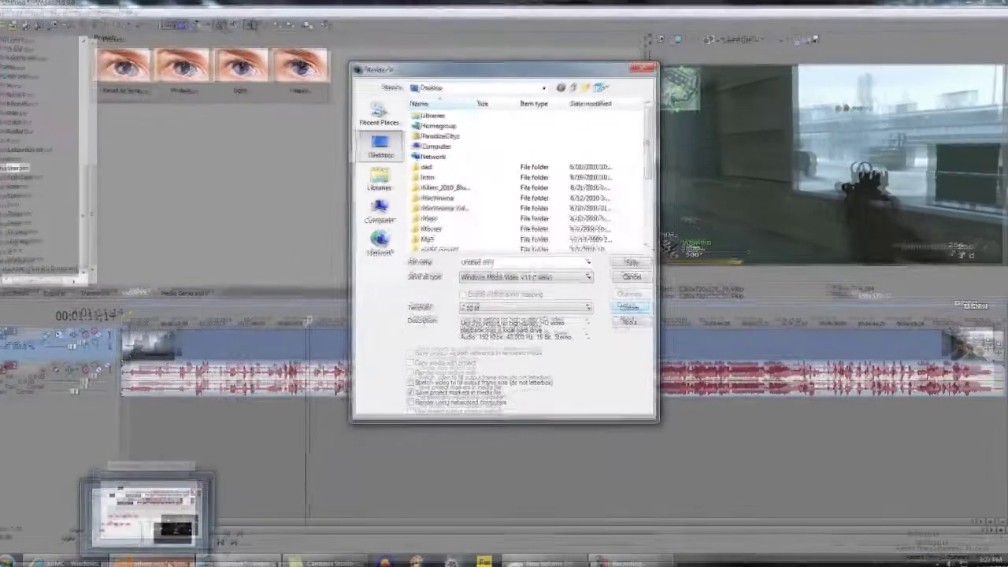
Bring the othree project to the front and open File > Render As
{"action": "left_click", "coordinate": [177, 557]}
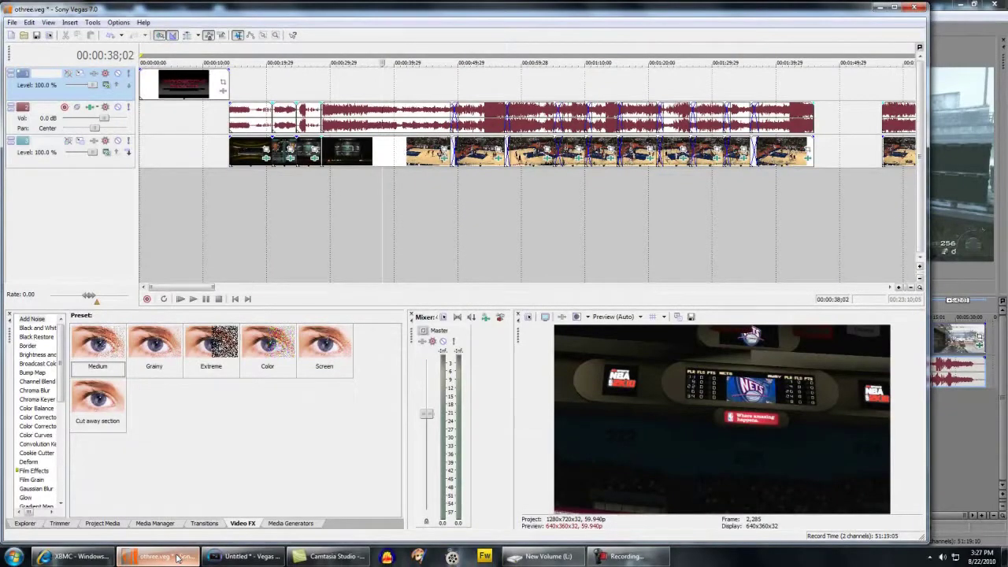
{"action": "left_click", "coordinate": [13, 22]}
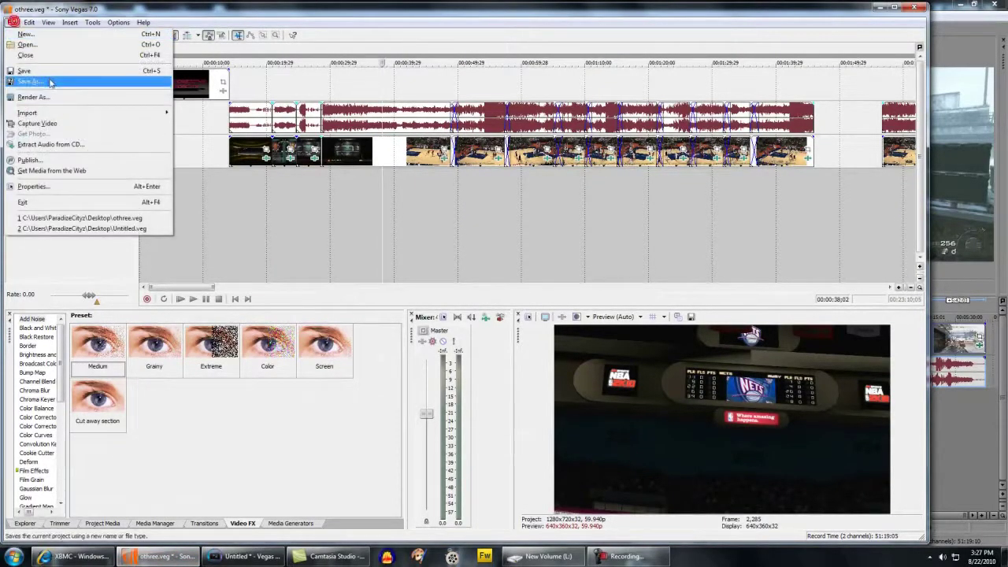
{"action": "left_click", "coordinate": [32, 95]}
{"action": "left_click", "coordinate": [622, 557]}
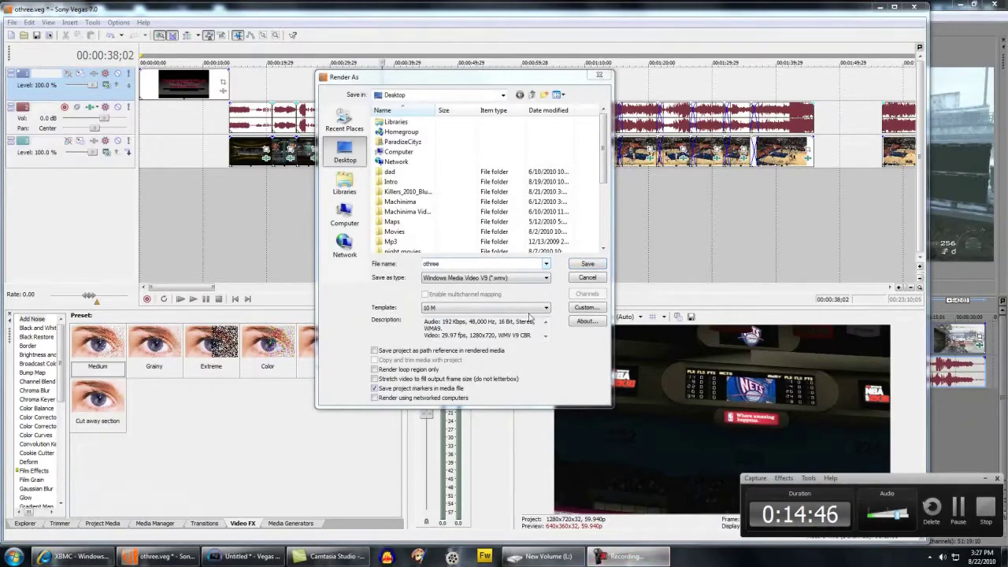
Set MainConcept AVC/AAC, check the template's video and audio settings, then cancel both dialogs
{"action": "left_click", "coordinate": [532, 277]}
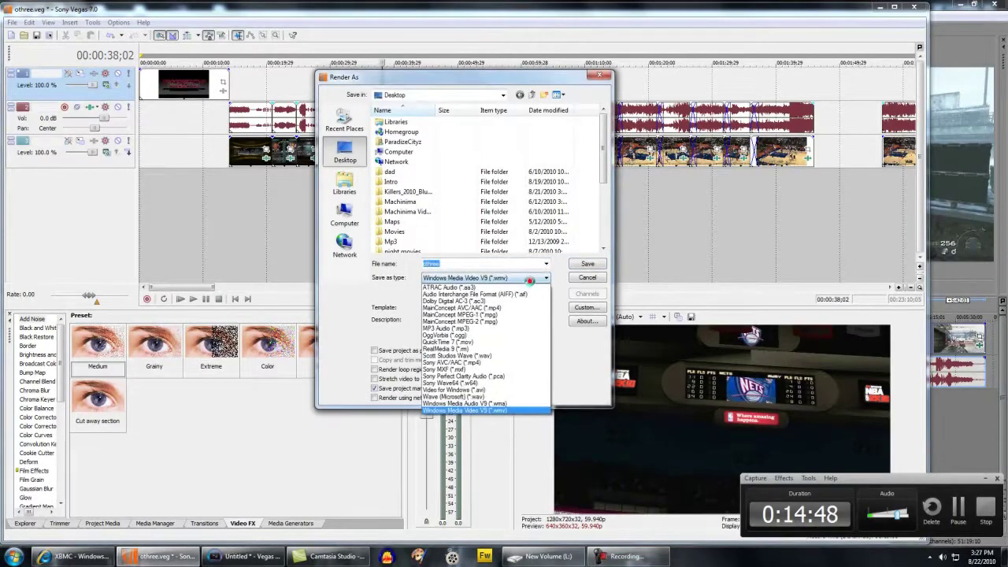
{"action": "left_click", "coordinate": [525, 314]}
{"action": "left_click", "coordinate": [577, 306]}
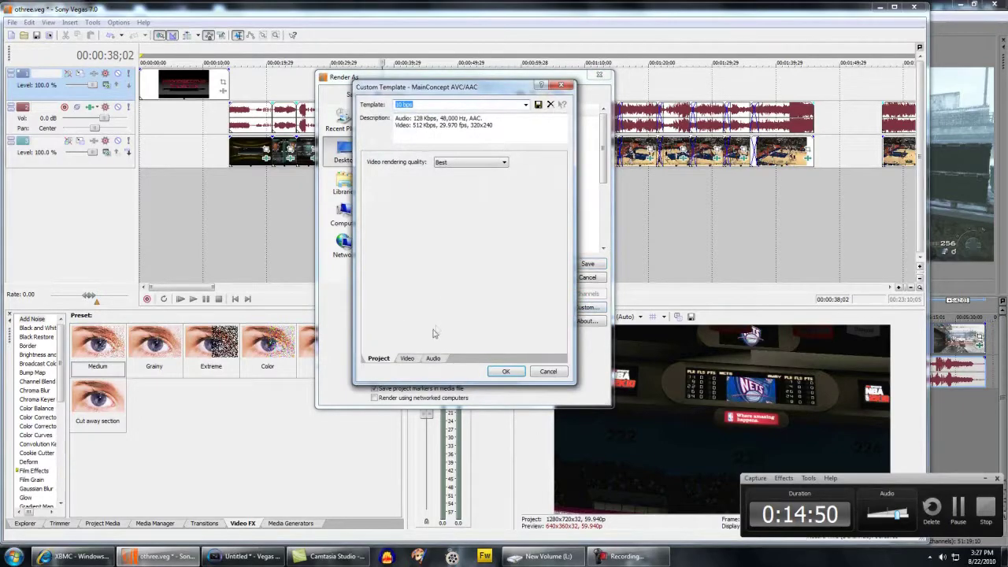
{"action": "left_click", "coordinate": [405, 358]}
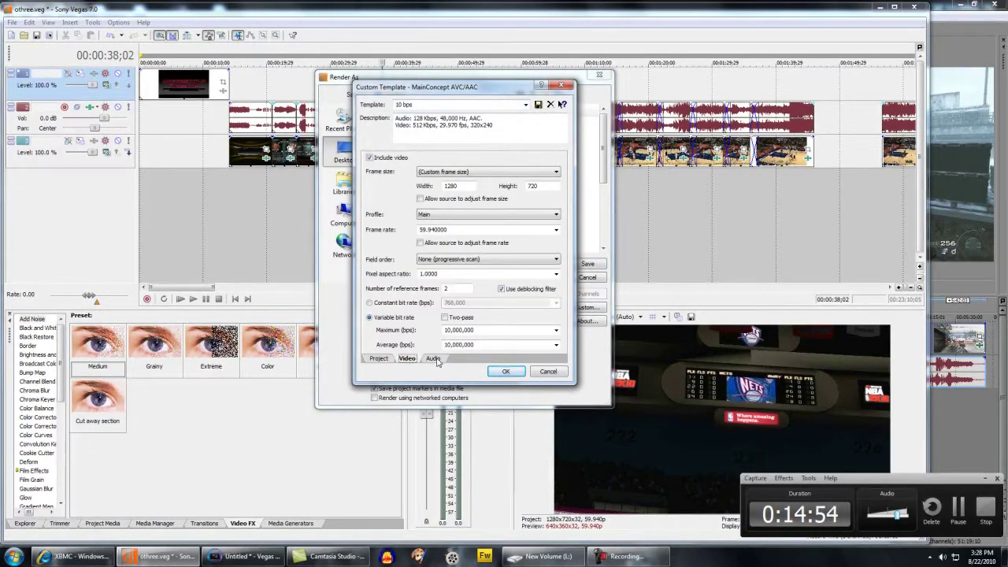
{"action": "left_click", "coordinate": [433, 359]}
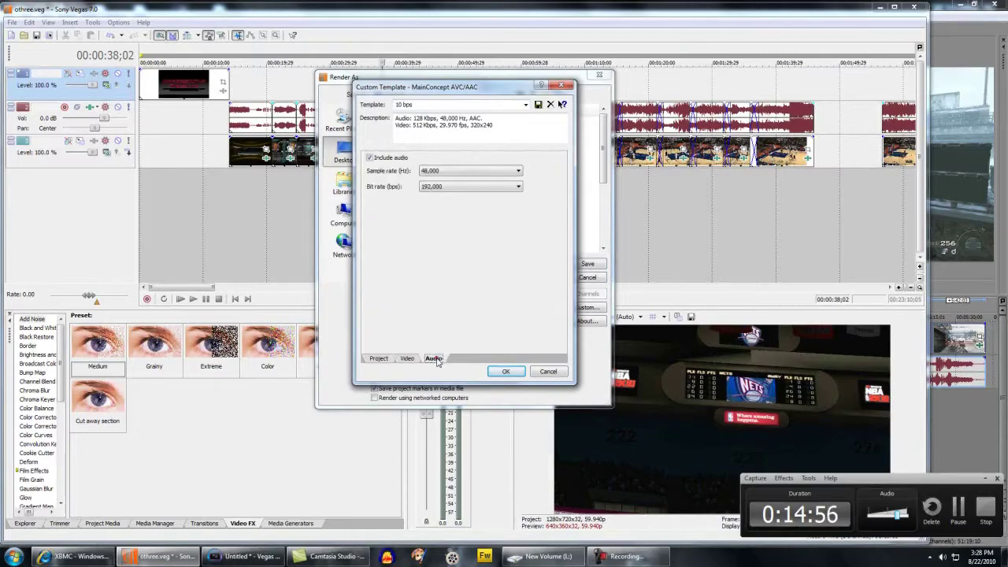
{"action": "left_click", "coordinate": [548, 370]}
{"action": "left_click", "coordinate": [587, 279]}
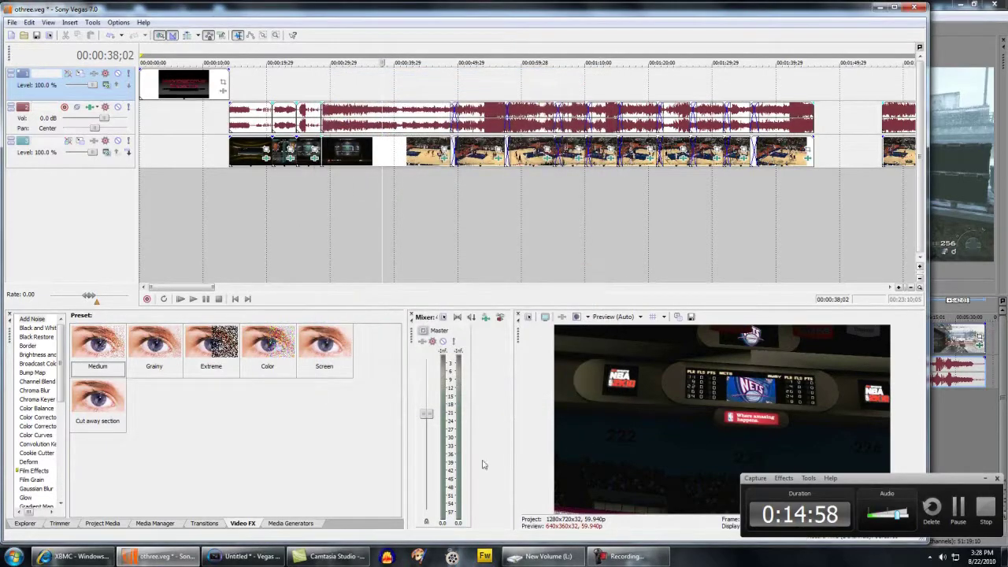
{"action": "mouse_move", "coordinate": [157, 556]}
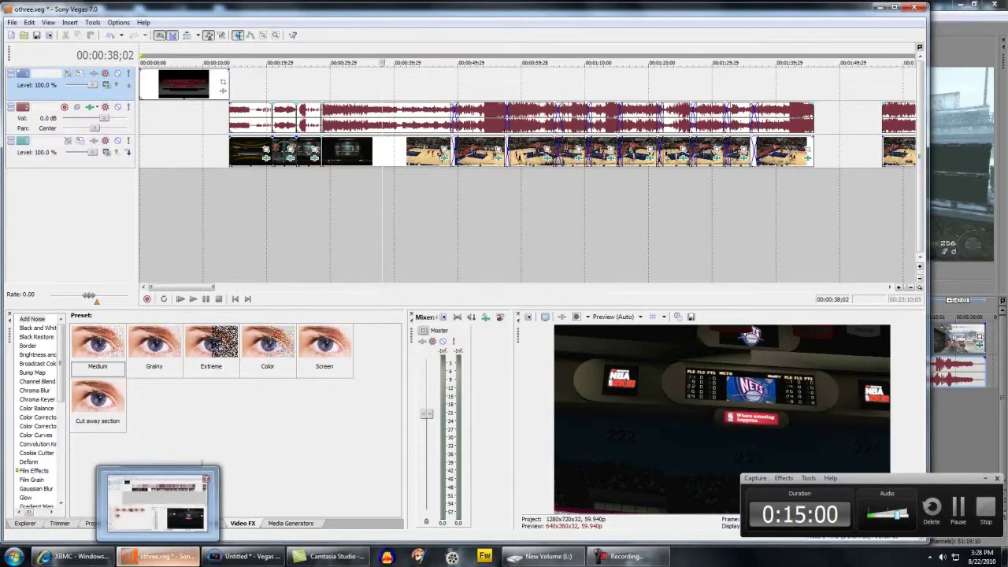